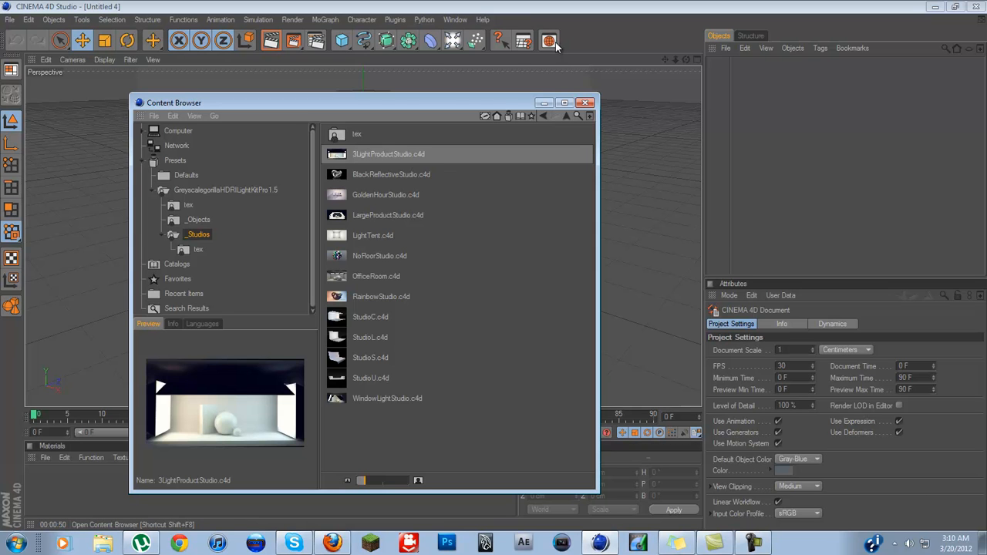
# Load the 3LightProductStudio.c4d preset from the _Studios folder of the light kit and close the Content Browser.
pyautogui.click(154, 190)
pyautogui.click(153, 190)
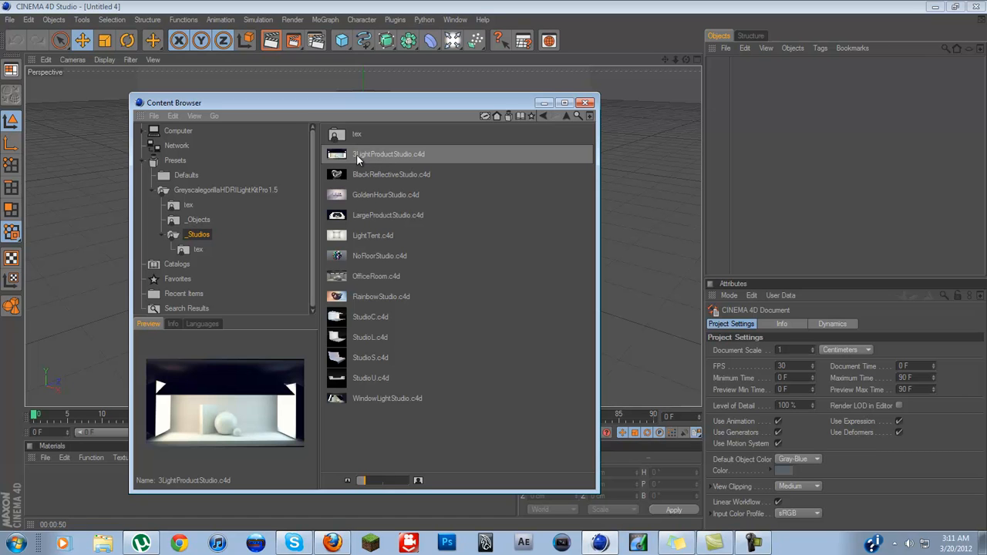
pyautogui.doubleClick(410, 155)
pyautogui.click(501, 309)
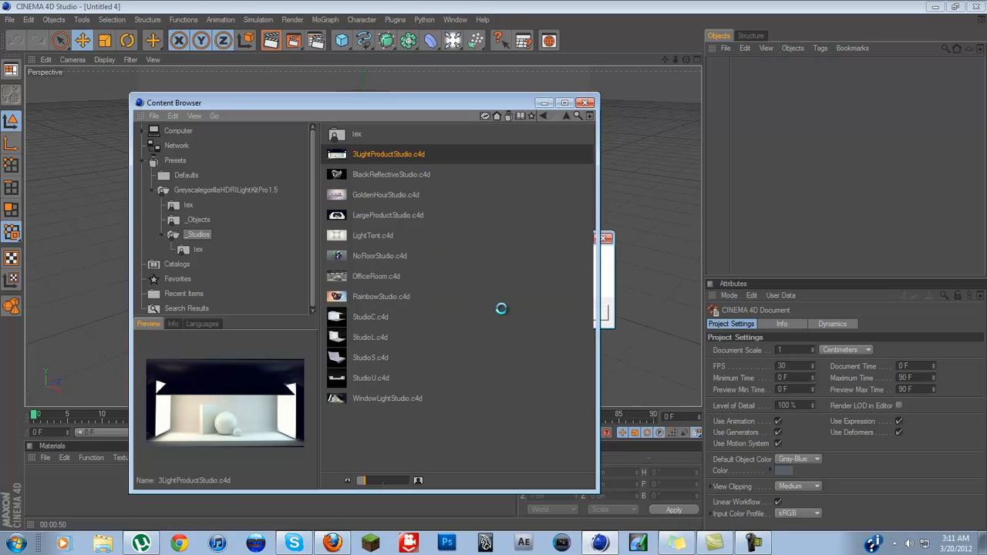
pyautogui.click(585, 103)
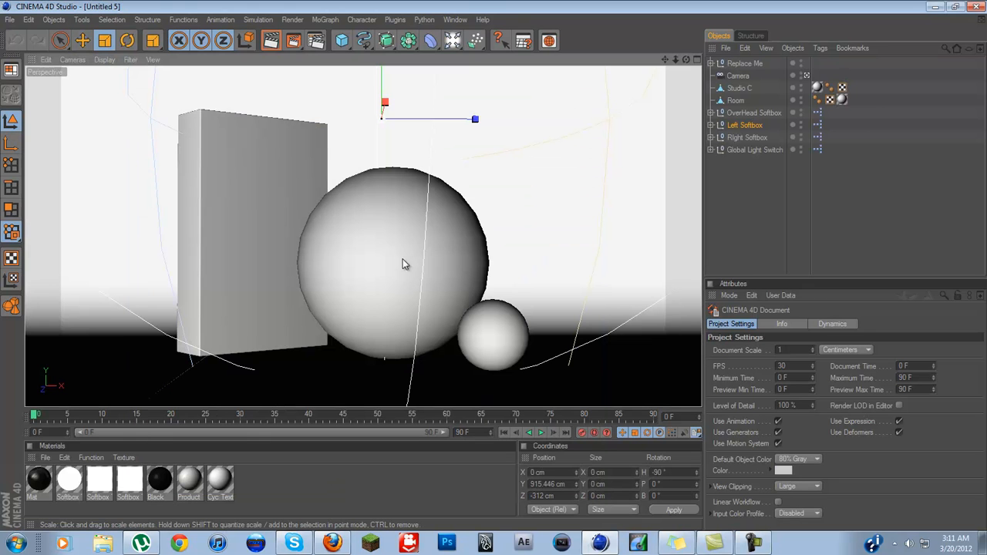
# Delete the large sphere, the small sphere and the box placeholder from the studio scene.
pyautogui.click(406, 255)
pyautogui.press('Delete')
pyautogui.click(470, 311)
pyautogui.press('Delete')
pyautogui.click(207, 211)
pyautogui.press('Delete')
pyautogui.scroll(2, 308, 245)
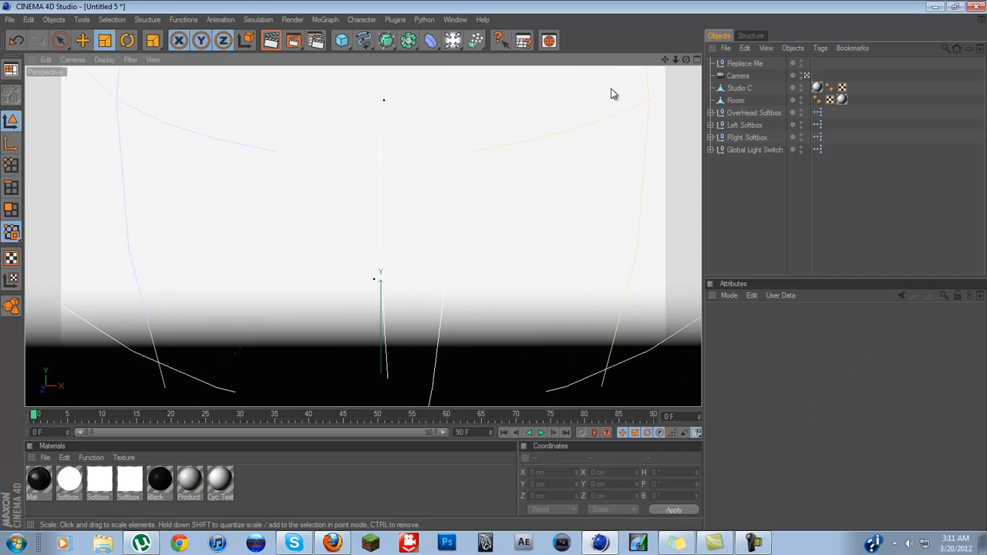
# Add a MoText object to the studio scene.
pyautogui.click(325, 19)
pyautogui.click(334, 155)
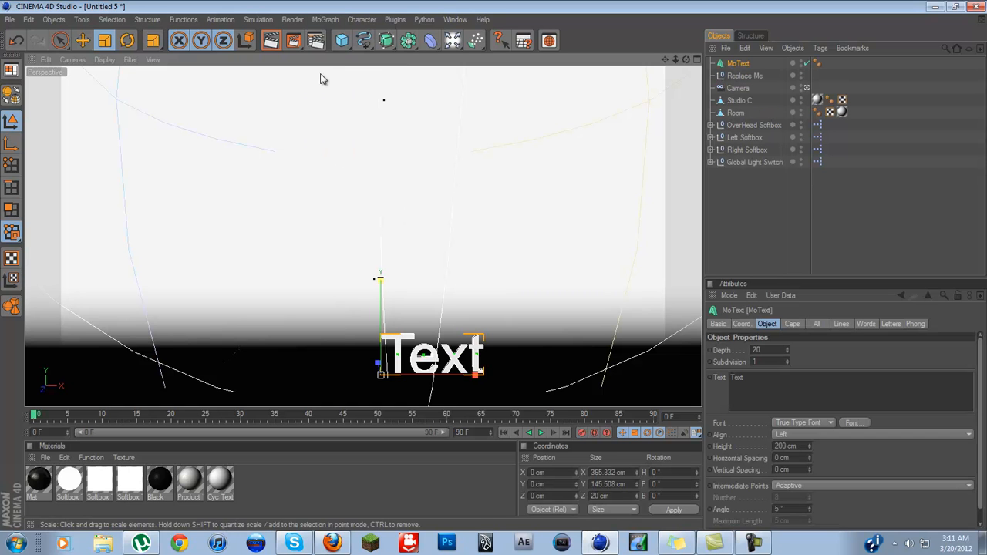
pyautogui.click(291, 21)
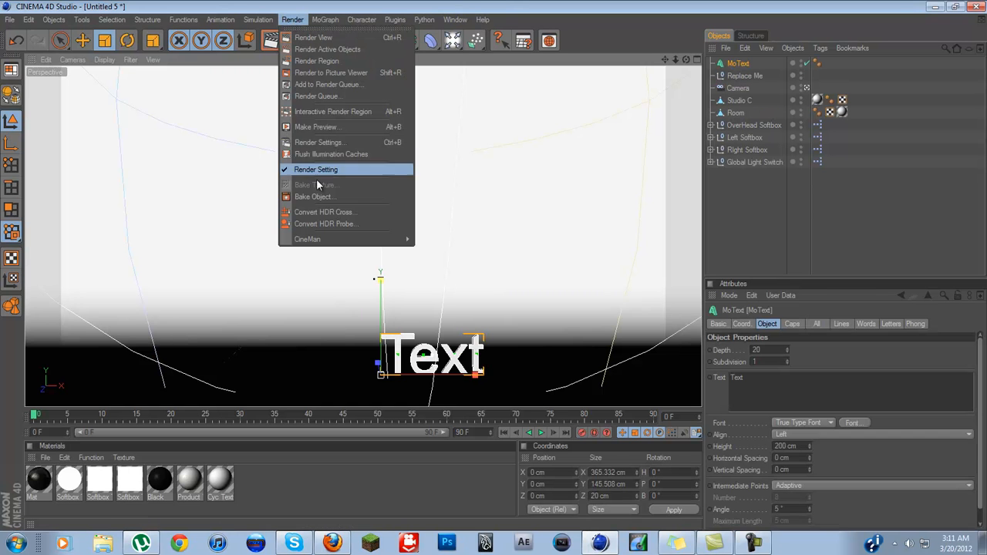
pyautogui.click(337, 20)
pyautogui.click(337, 20)
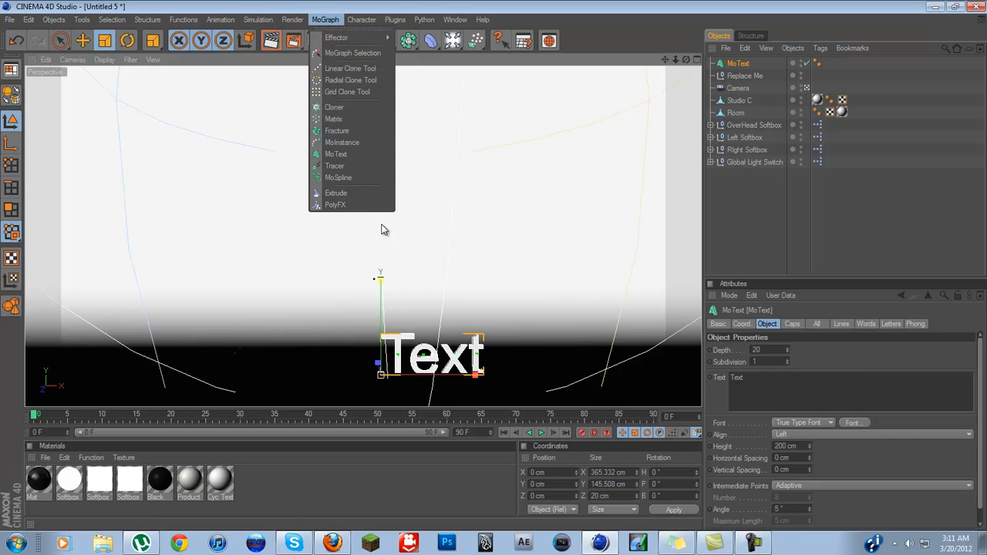
pyautogui.click(393, 290)
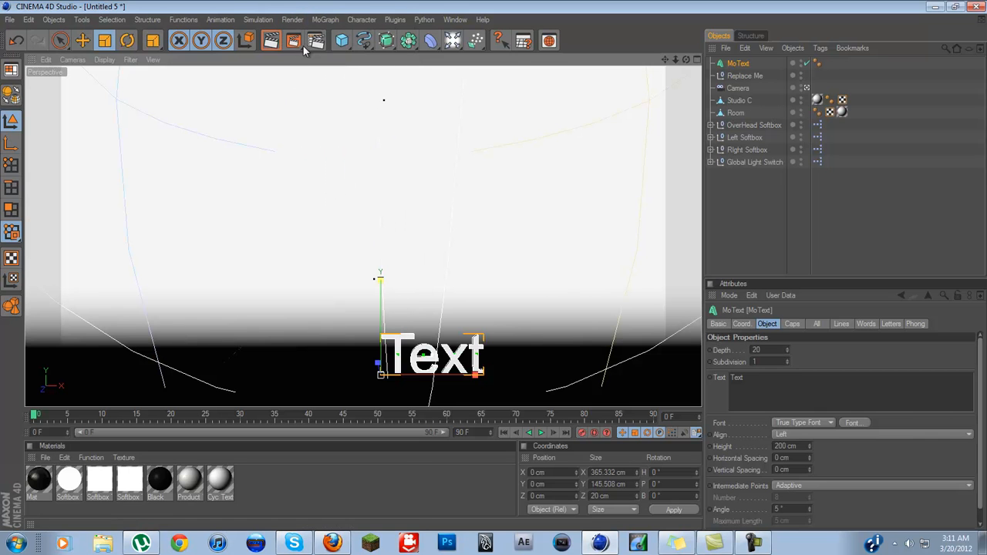
pyautogui.click(323, 20)
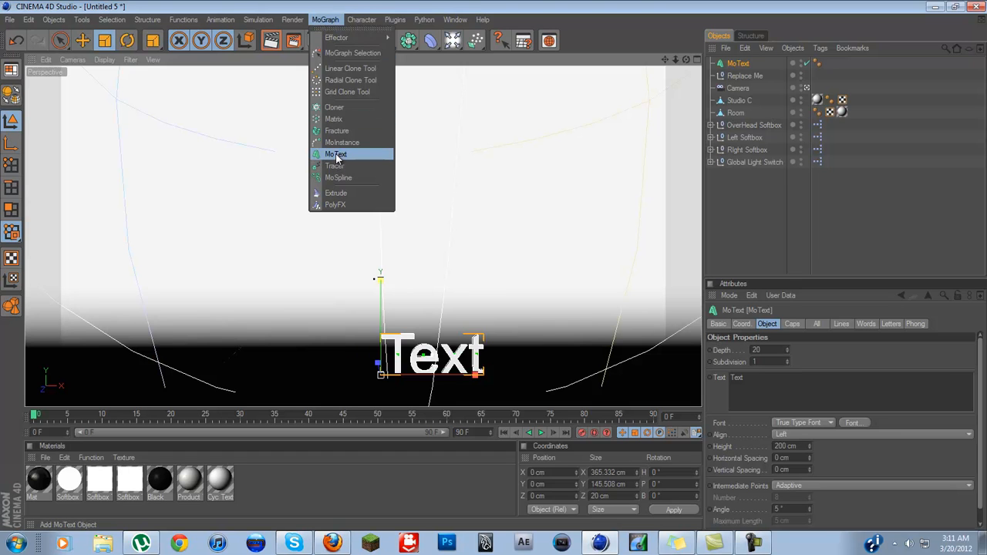
pyautogui.click(431, 209)
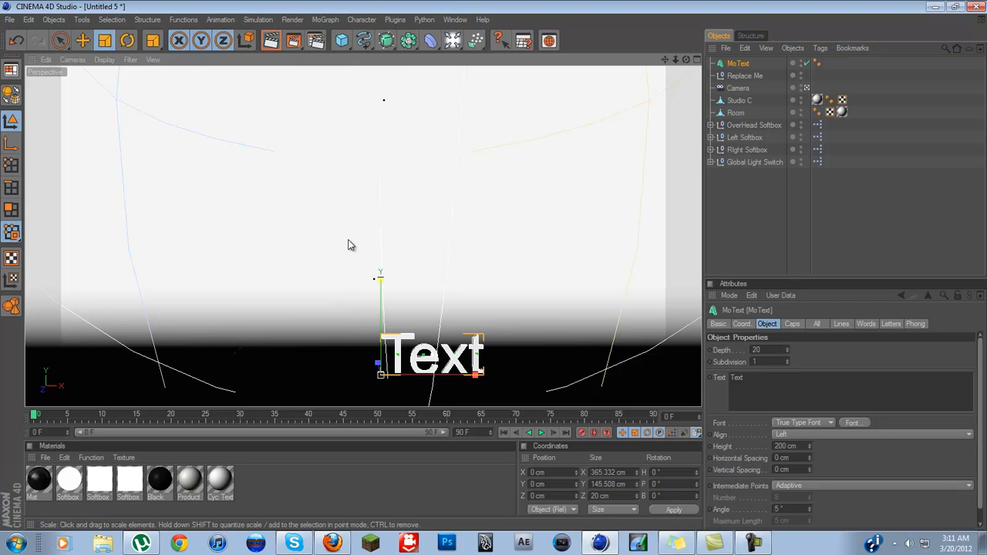
# Move the MoText object up to about Y 702 cm and sideways to about X -133 cm.
pyautogui.click(81, 40)
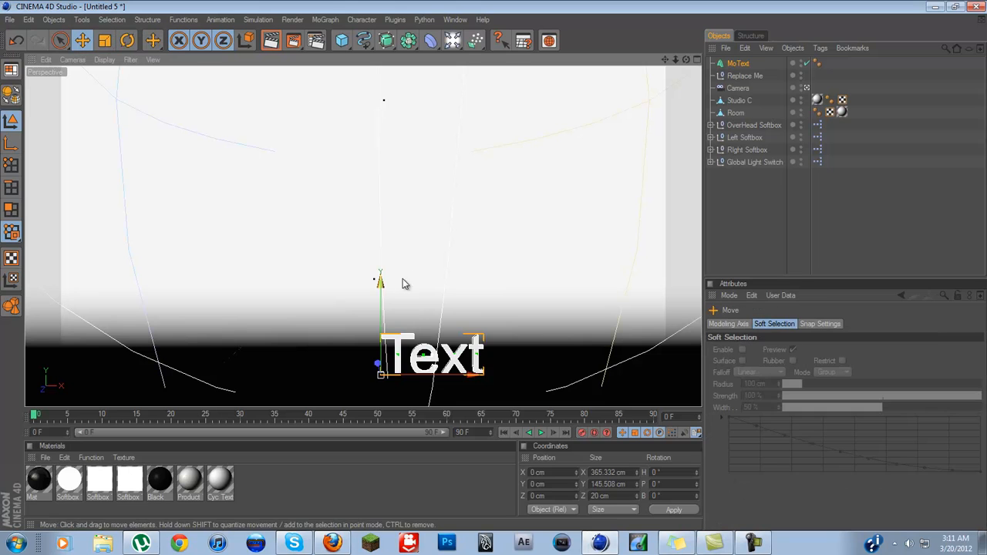
pyautogui.moveTo(379, 280); pyautogui.dragTo(494, 264)
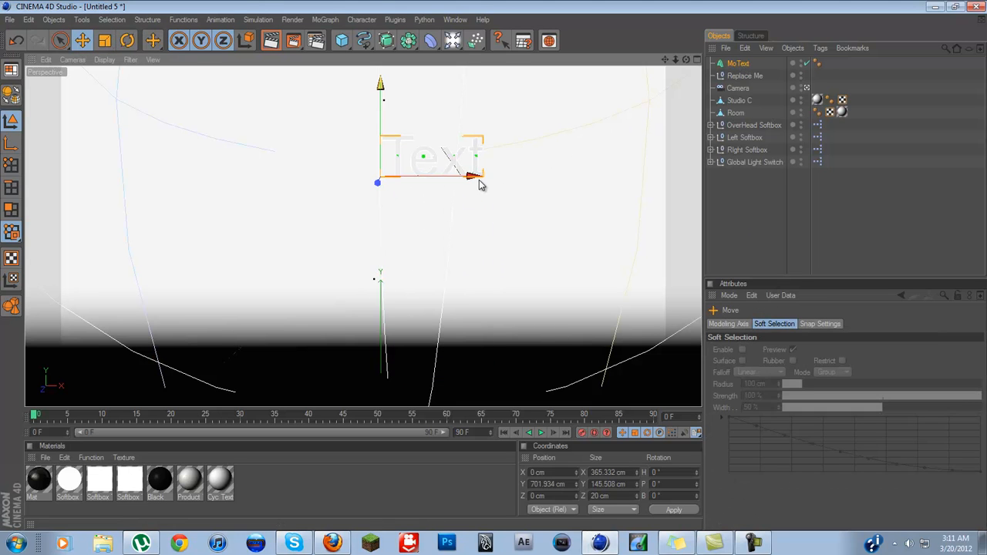
pyautogui.moveTo(494, 269); pyautogui.dragTo(456, 269)
# Rename the MoText object as Tutorial.
pyautogui.click(738, 63)
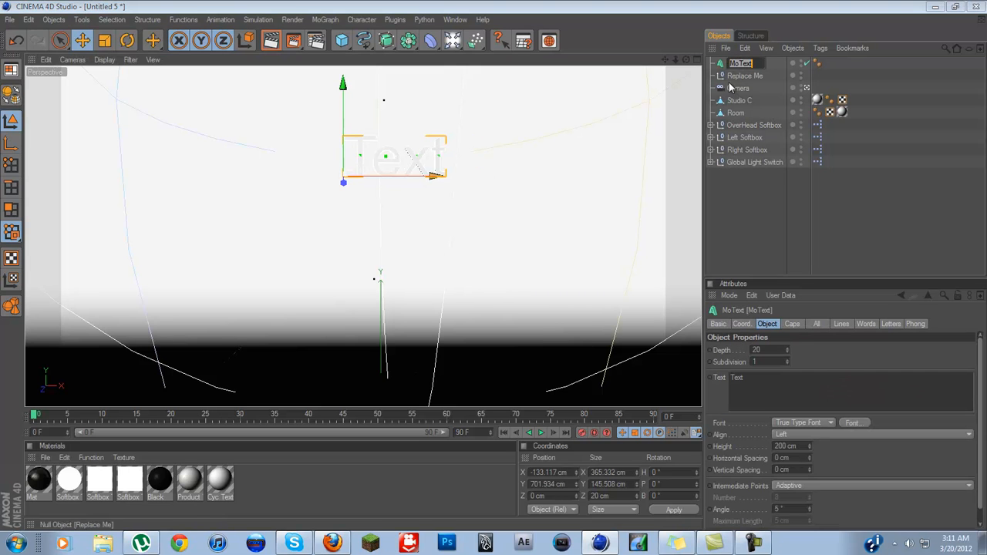
pyautogui.write('T')
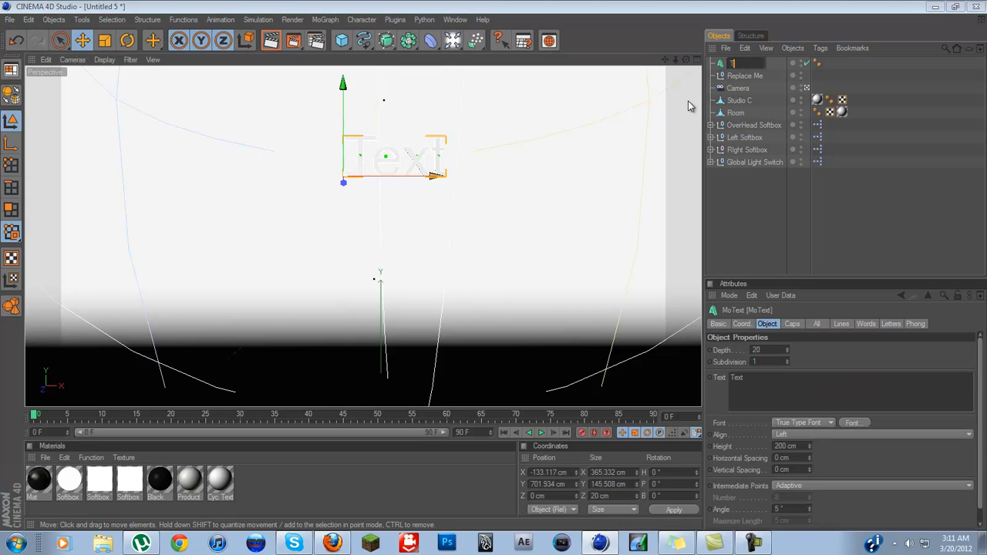
pyautogui.write('otor')
pyautogui.press('BackSpace')
pyautogui.write('rial')
pyautogui.press('Return')
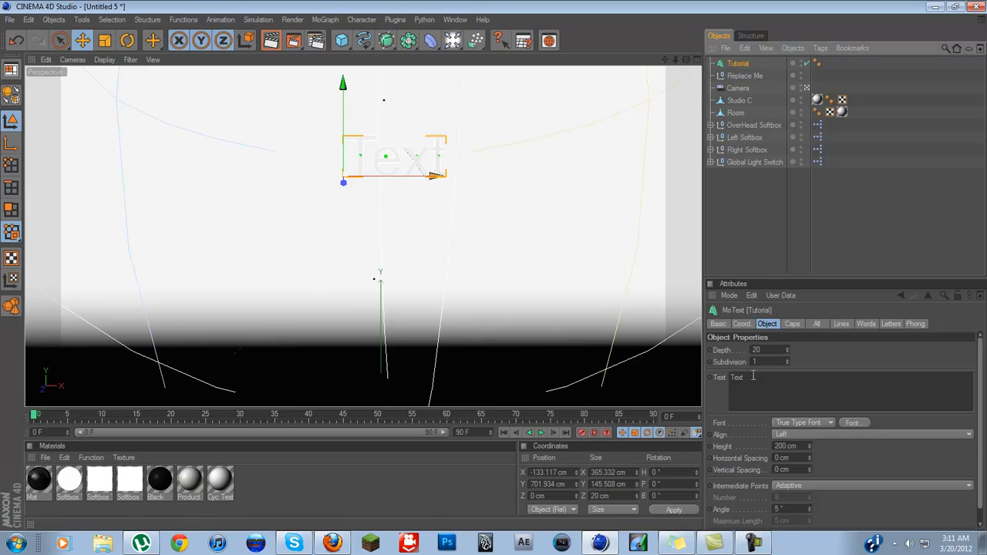
# Set the MoText content to "Tutorial" and move the text along the X axis to about -325 cm.
pyautogui.doubleClick(753, 376)
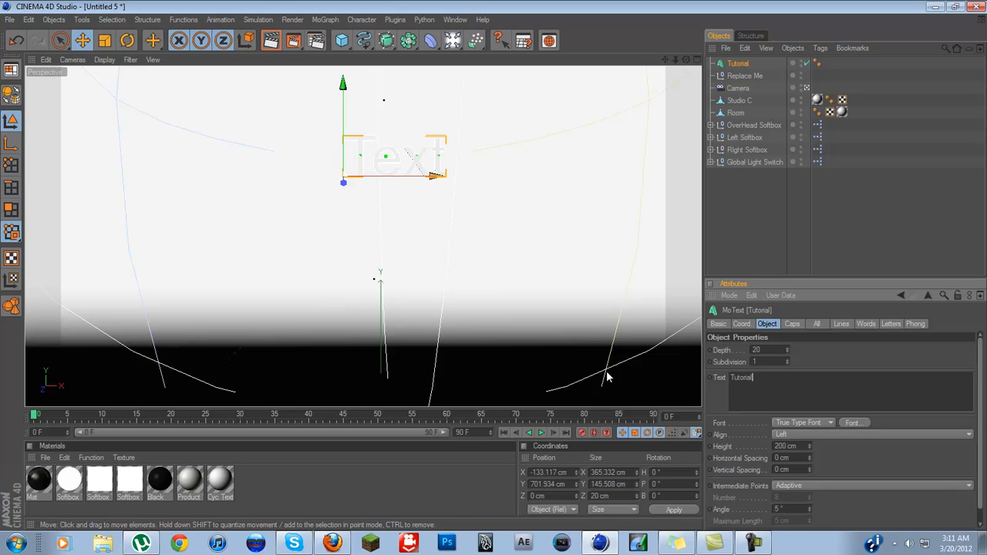
pyautogui.write('Tutorial')
pyautogui.click(872, 368)
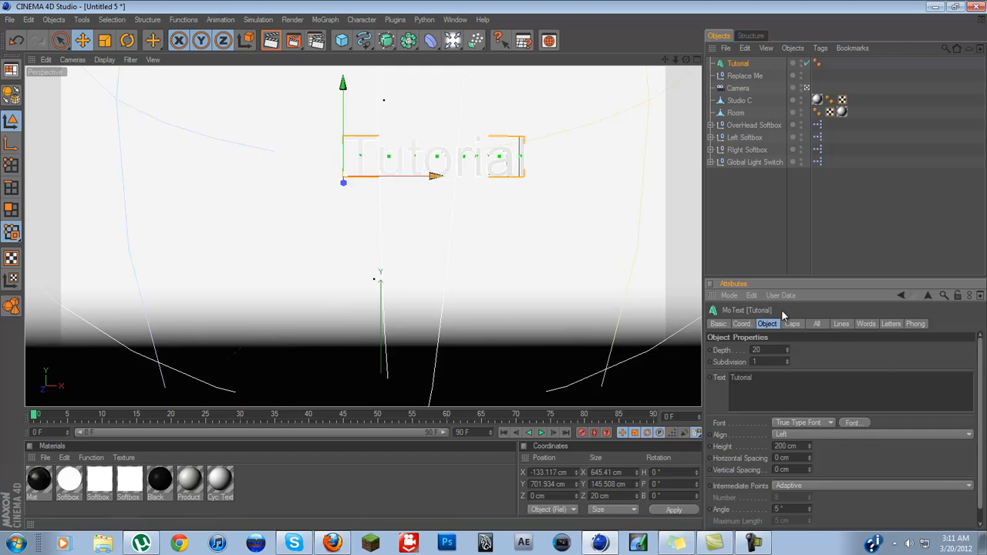
pyautogui.moveTo(436, 177); pyautogui.dragTo(382, 178)
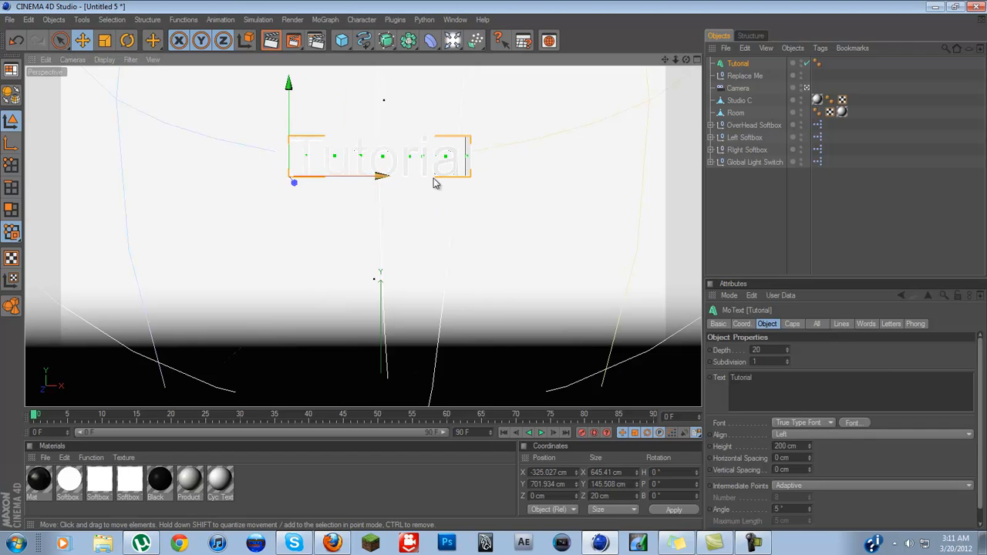
# Apply the black Mat material to the Tutorial object and shift the text to about X -351 cm.
pyautogui.click(42, 476)
pyautogui.moveTo(41, 478); pyautogui.dragTo(732, 65)
pyautogui.moveTo(378, 178); pyautogui.dragTo(371, 178)
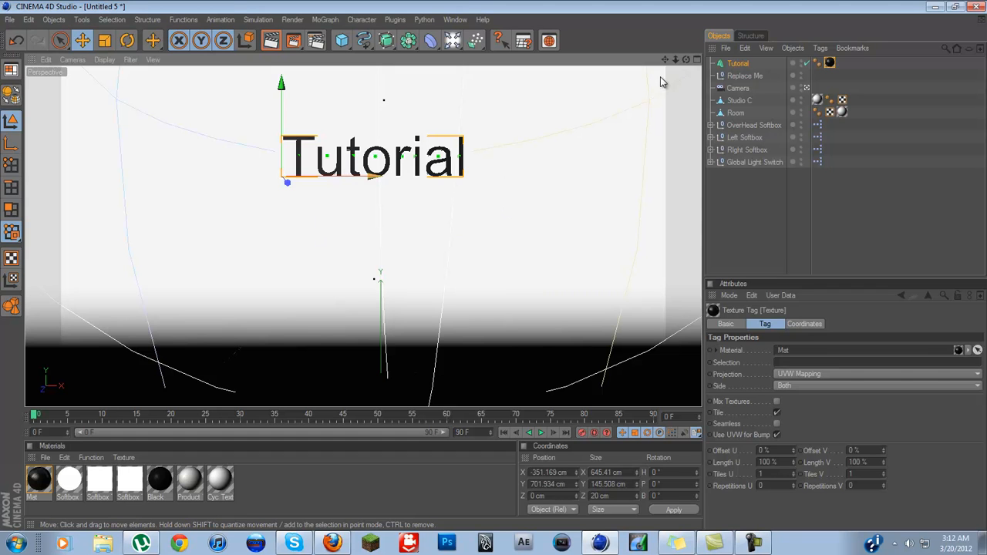
# Set the Tutorial text's font to BatmanForeverAlternate Regular and recentre the text at about X -634 cm.
pyautogui.click(739, 66)
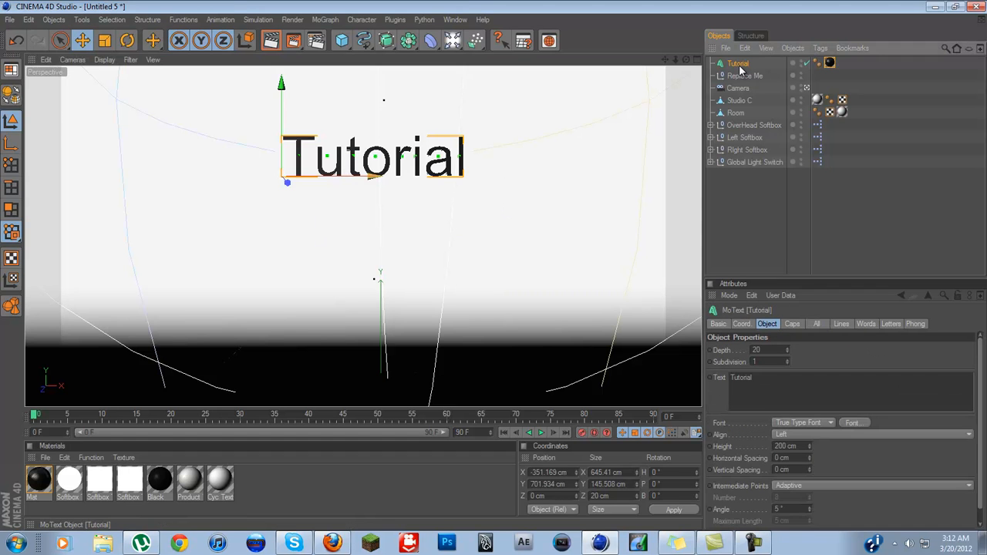
pyautogui.click(852, 422)
pyautogui.click(61, 141)
pyautogui.moveTo(192, 85); pyautogui.dragTo(332, 92)
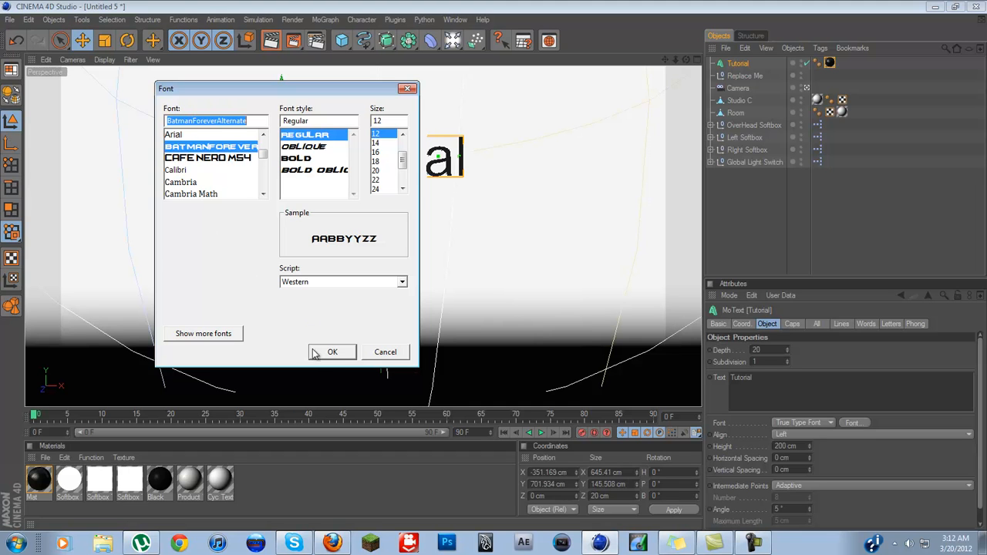
pyautogui.moveTo(261, 150)
pyautogui.mouseDown()
pyautogui.moveTo(260, 161)
pyautogui.moveTo(260, 144)
pyautogui.mouseUp()
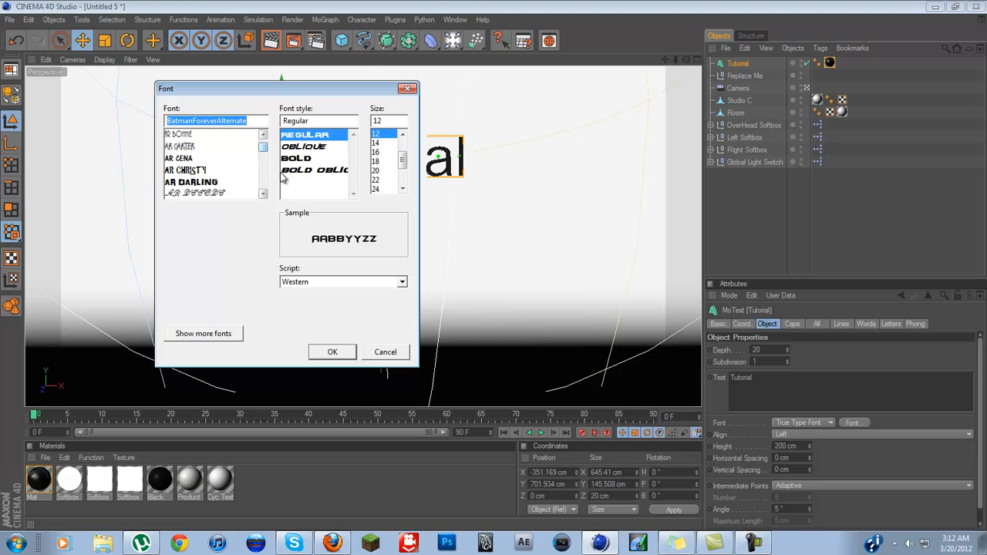
pyautogui.click(332, 352)
pyautogui.moveTo(379, 176); pyautogui.dragTo(299, 177)
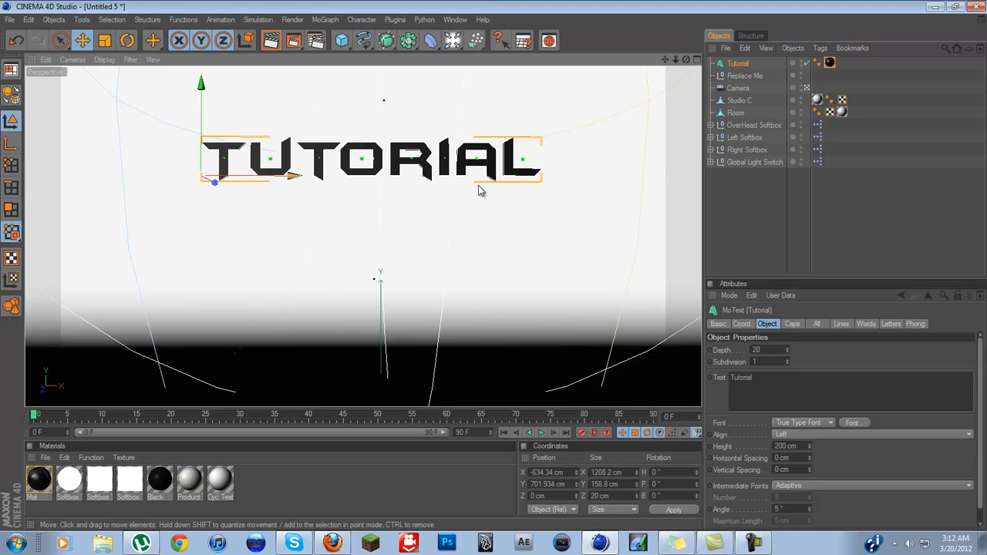
# Duplicate the Tutorial text object in place.
pyautogui.scroll(3, 479, 186)
pyautogui.scroll(-2, 480, 185)
pyautogui.click(739, 65)
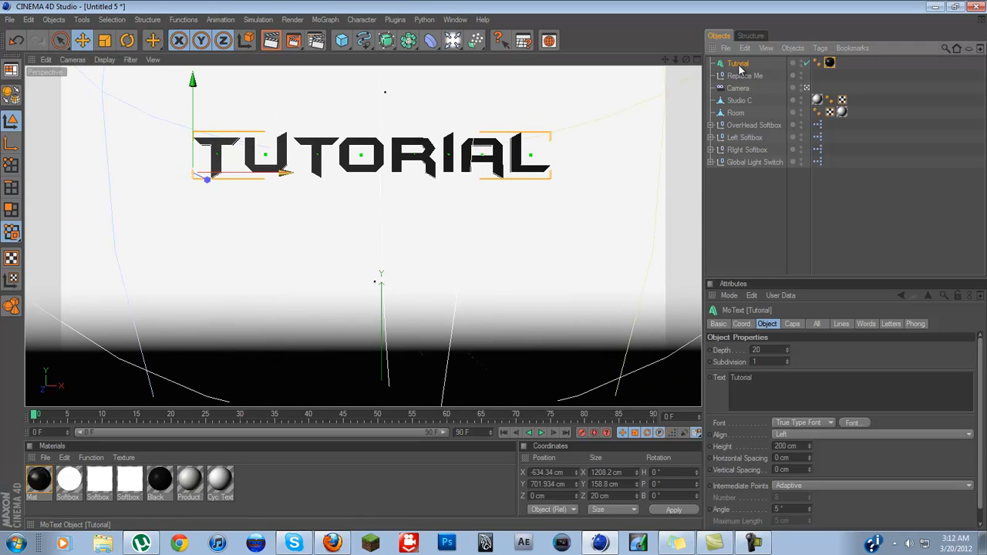
pyautogui.doubleClick(738, 65)
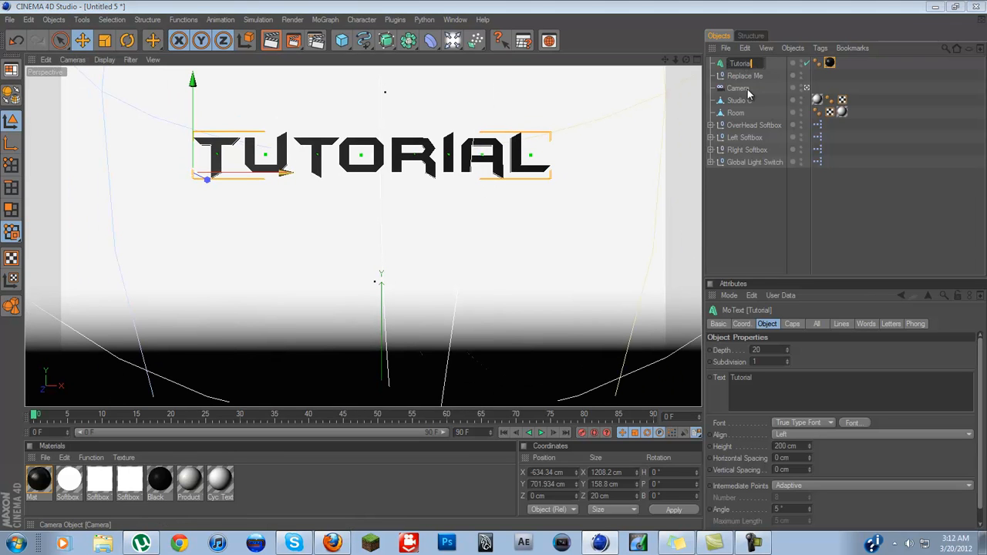
pyautogui.press('Return')
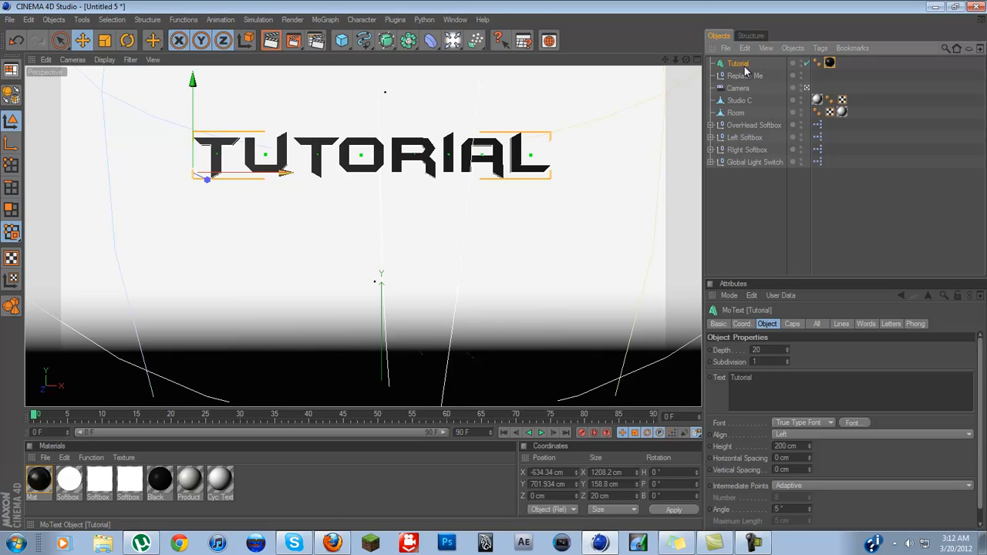
pyautogui.hotkey('ctrl', 'c')
pyautogui.hotkey('ctrl', 'v')
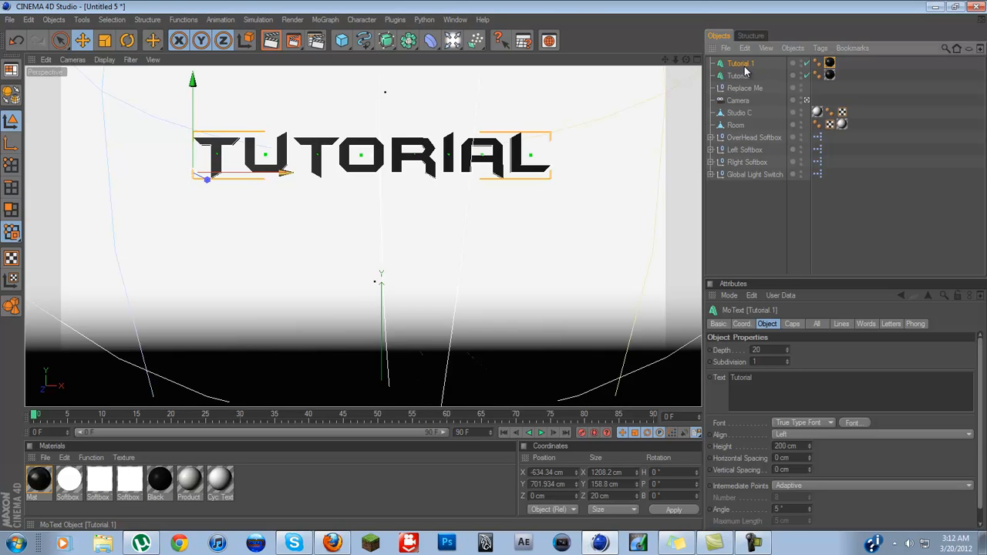
# Rename the duplicated text object as "tut cap".
pyautogui.doubleClick(743, 63)
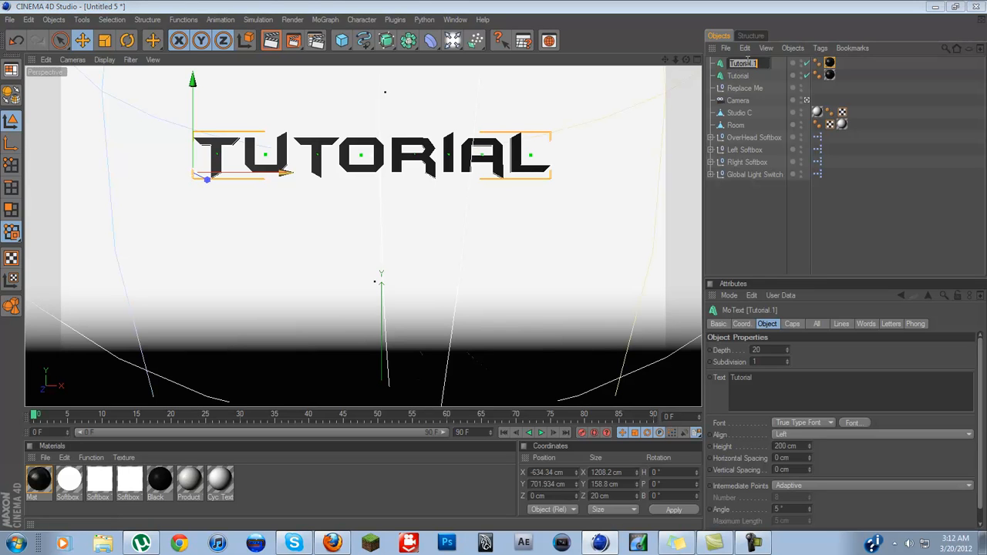
pyautogui.write('tut cap')
pyautogui.press('Return')
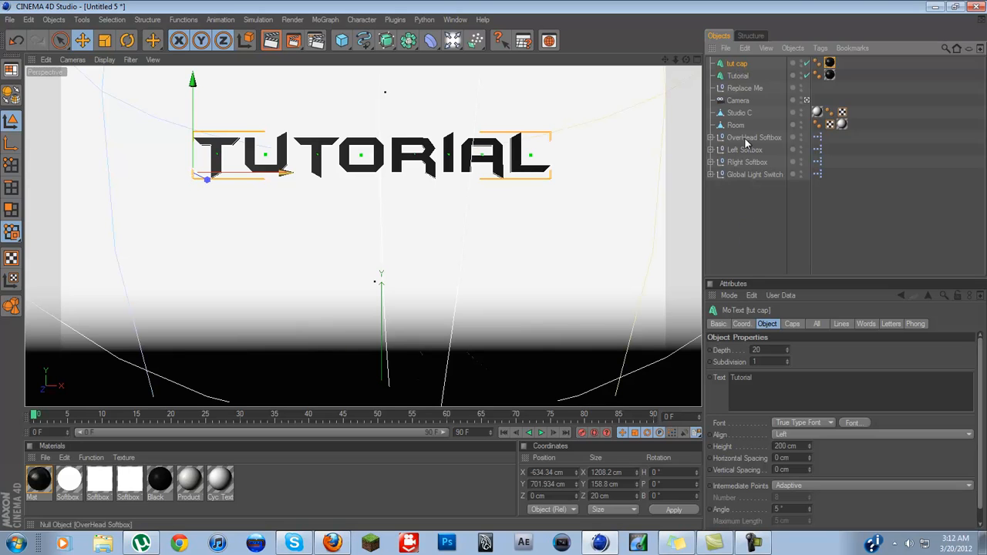
# Set both the start and end caps of the tut cap object to Fillet Cap.
pyautogui.click(735, 76)
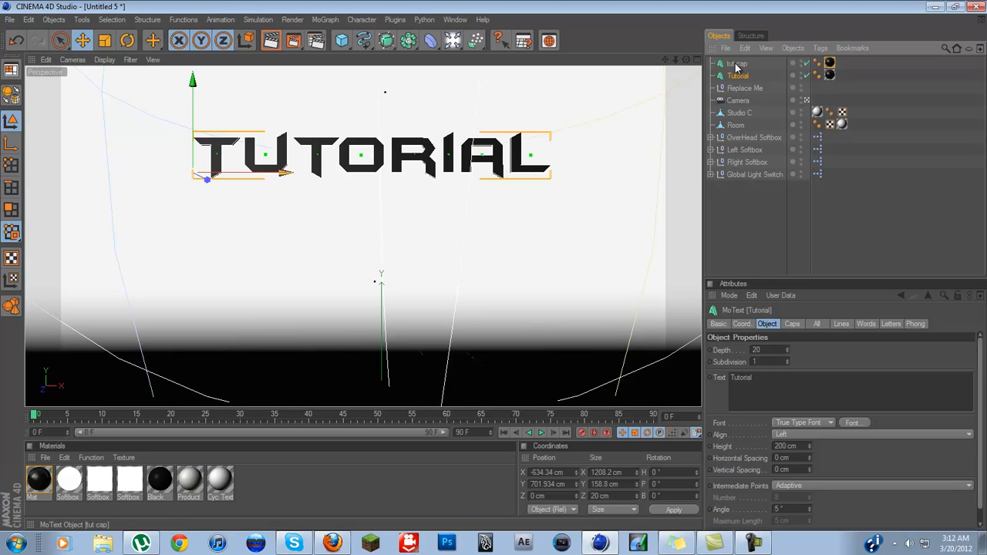
pyautogui.click(791, 324)
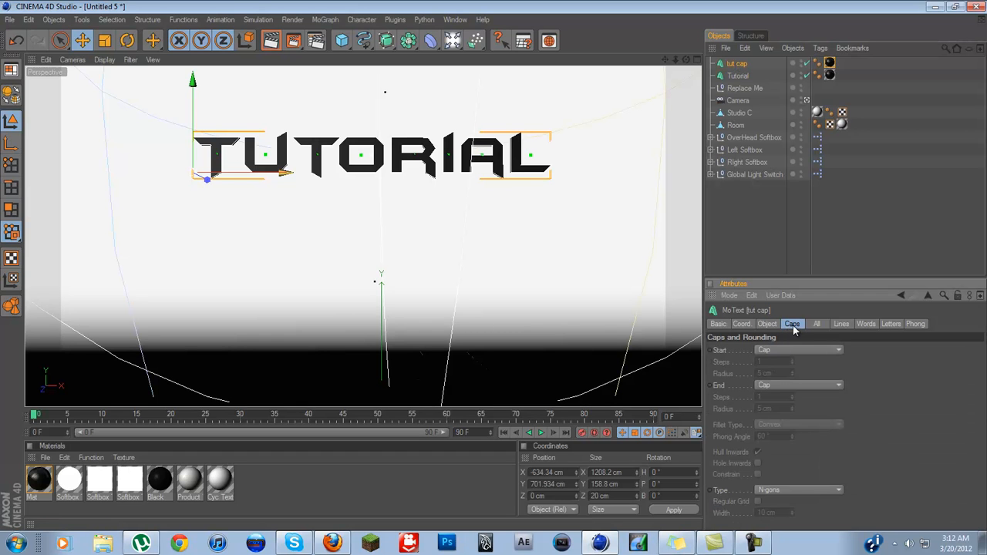
pyautogui.click(781, 349)
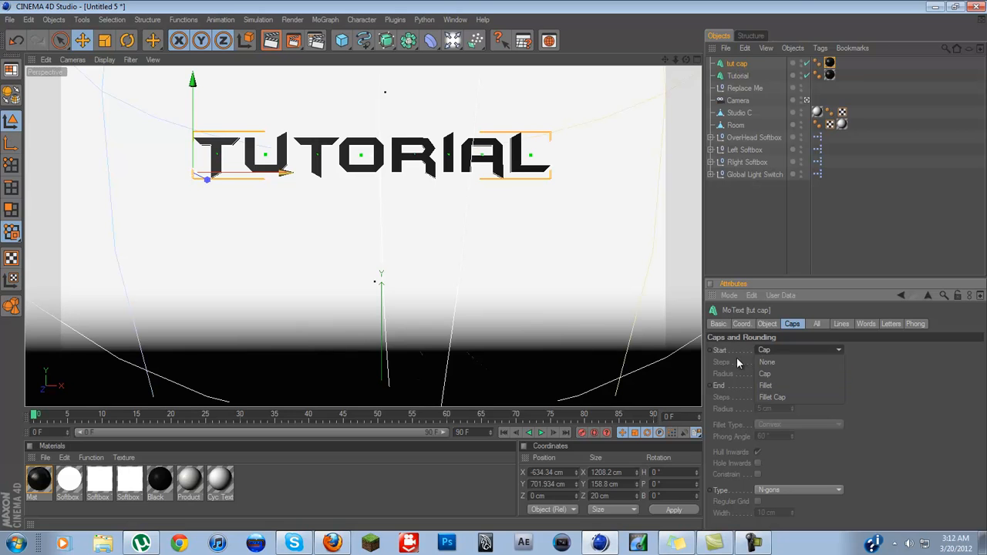
pyautogui.click(771, 397)
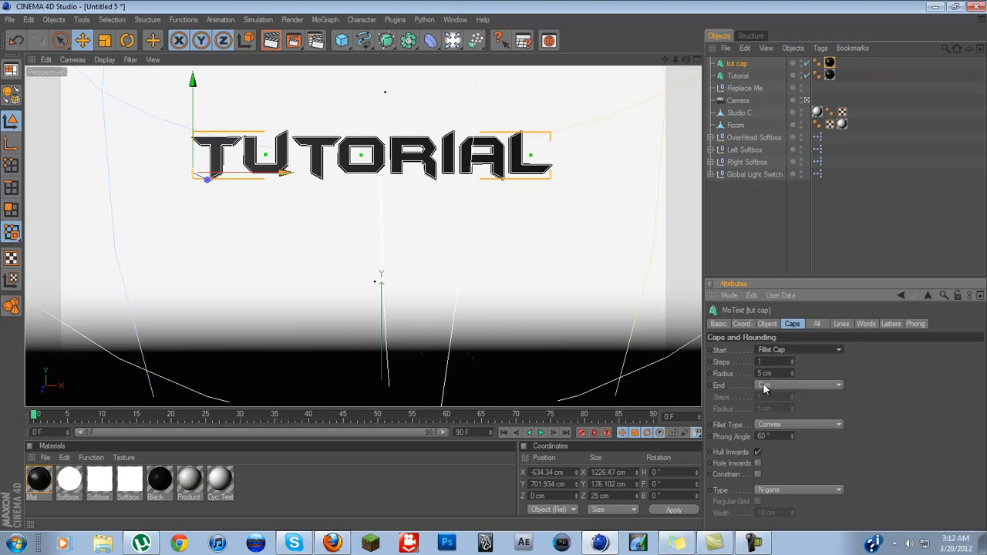
pyautogui.click(758, 385)
pyautogui.click(769, 433)
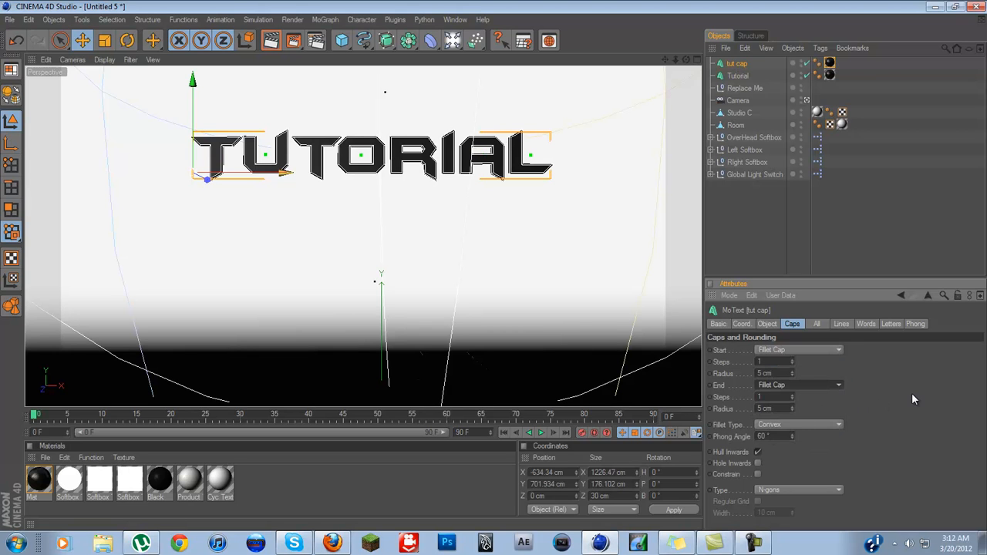
# Set both the start and end fillets of tut cap to 3 steps with a 7 cm radius.
pyautogui.click(771, 362)
pyautogui.write('3')
pyautogui.write('7')
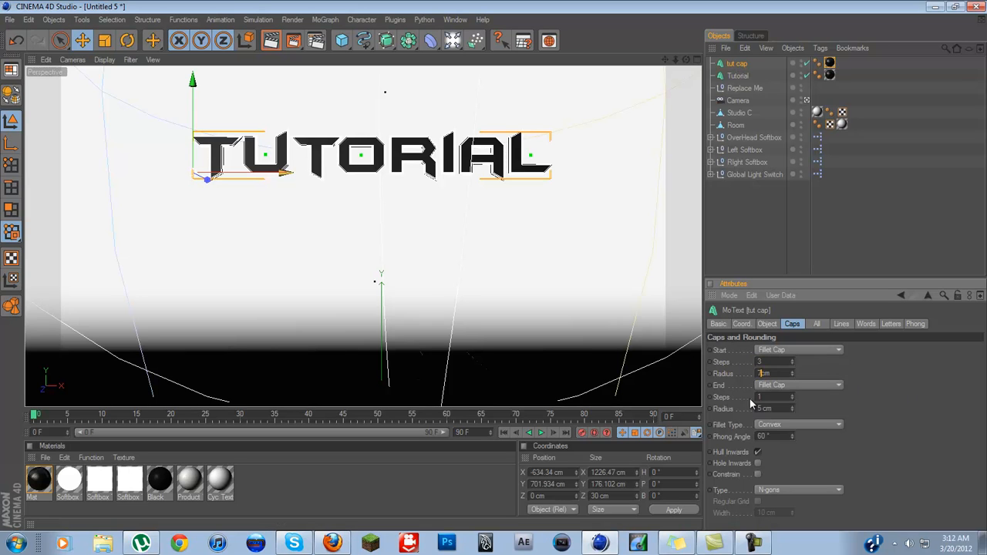
pyautogui.click(761, 395)
pyautogui.write('3')
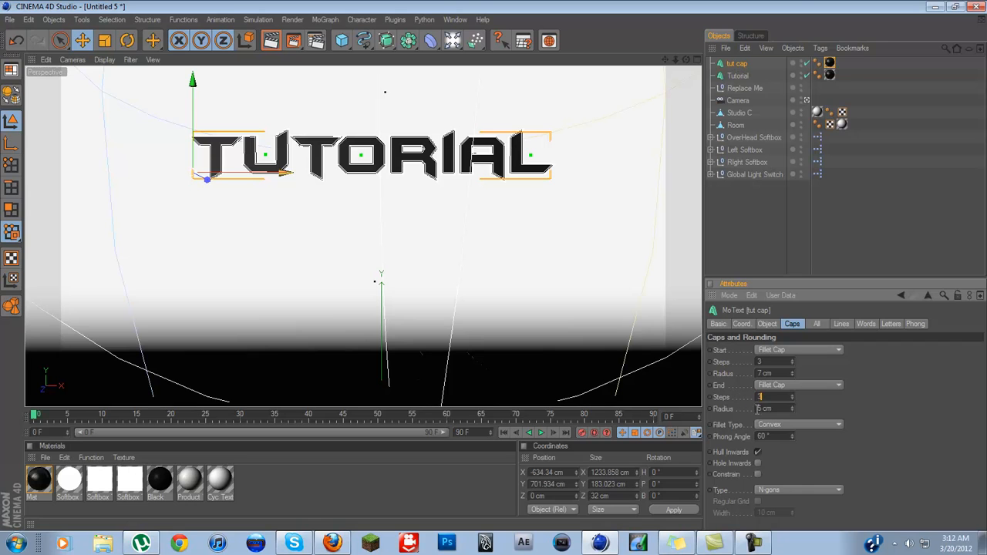
pyautogui.write('7')
pyautogui.click(883, 397)
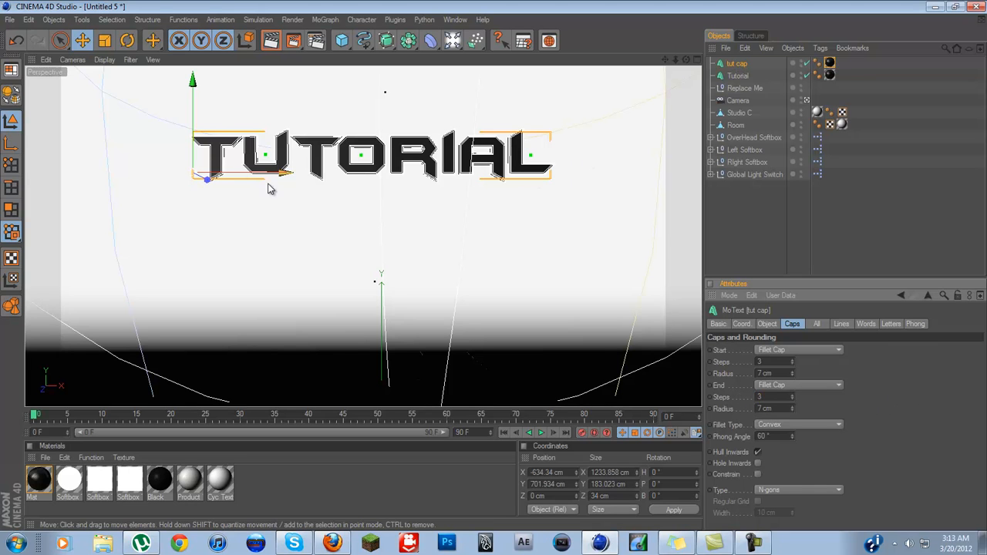
# Apply the Product Texture material to the Tutorial text and push tut cap back to about Z 13.9 cm.
pyautogui.moveTo(198, 481); pyautogui.dragTo(749, 74)
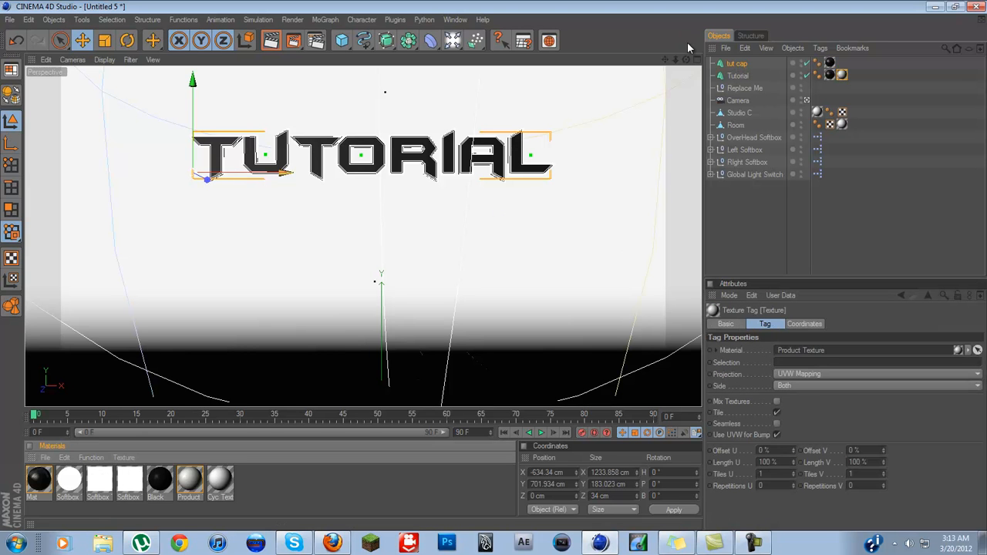
pyautogui.keyDown('alt'); pyautogui.moveTo(498, 265); pyautogui.dragTo(278, 189); pyautogui.keyUp('alt')
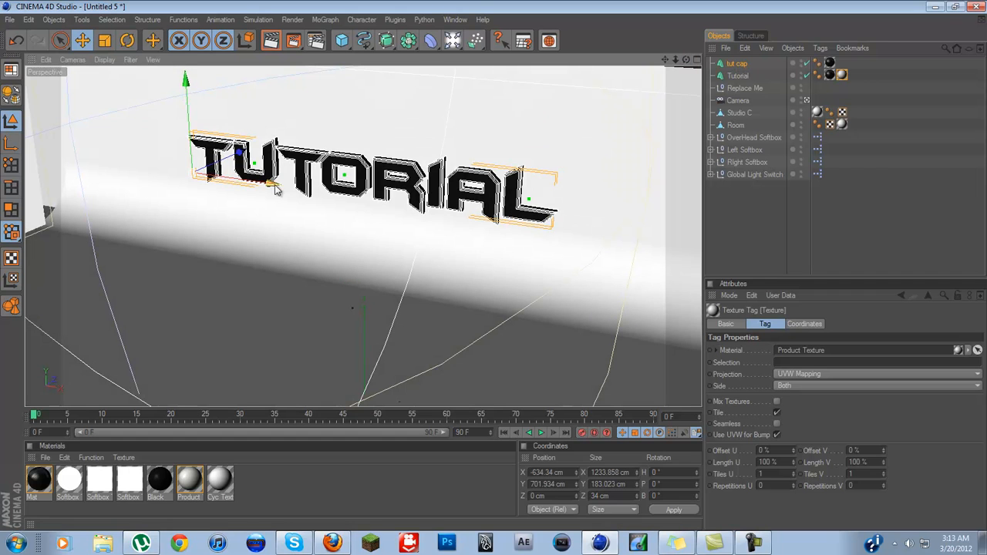
pyautogui.moveTo(237, 152); pyautogui.dragTo(494, 265)
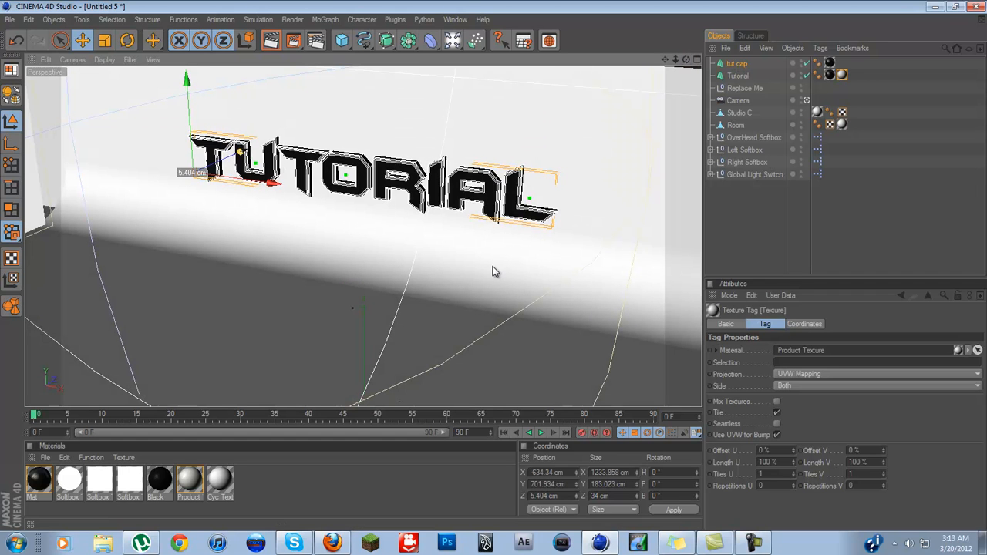
pyautogui.keyDown('alt'); pyautogui.moveTo(686, 71); pyautogui.dragTo(255, 319); pyautogui.keyUp('alt')
pyautogui.scroll(5, 256, 312)
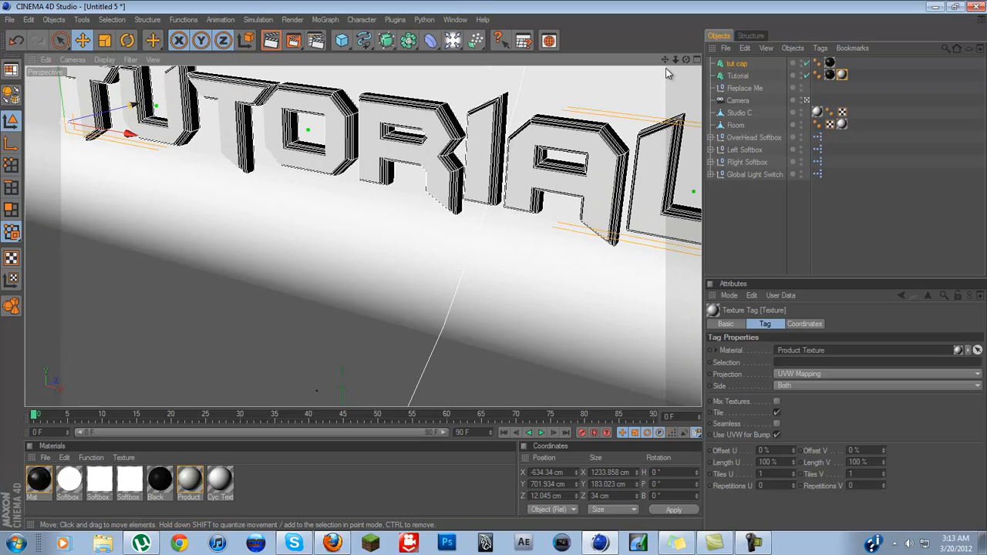
pyautogui.keyDown('alt'); pyautogui.moveTo(495, 265); pyautogui.dragTo(498, 269); pyautogui.keyUp('alt')
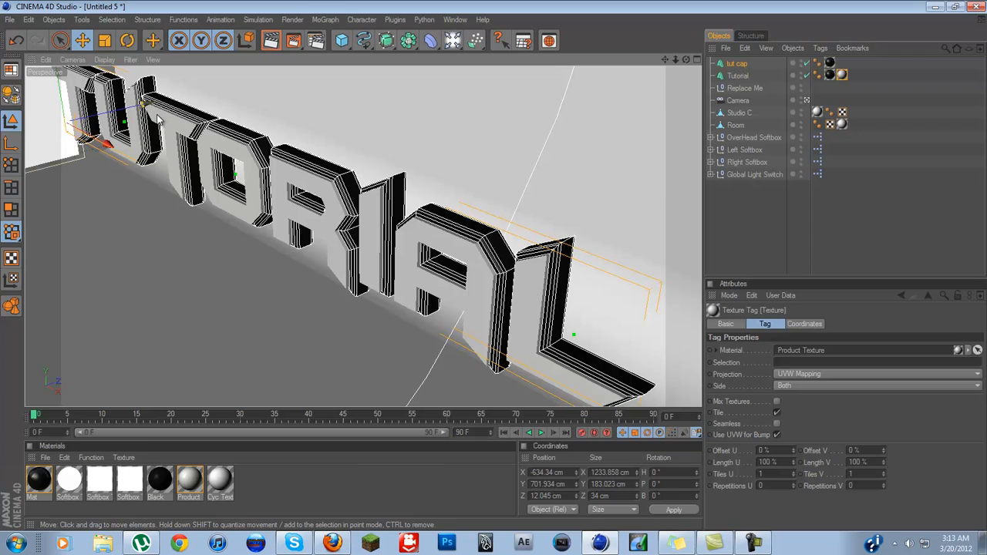
pyautogui.moveTo(497, 267); pyautogui.dragTo(494, 270)
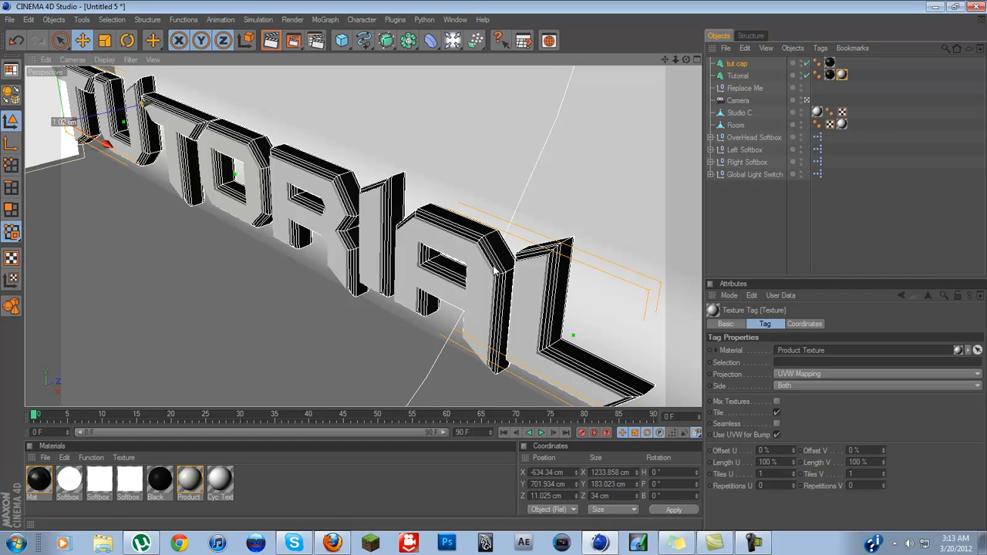
pyautogui.moveTo(494, 270); pyautogui.dragTo(495, 270)
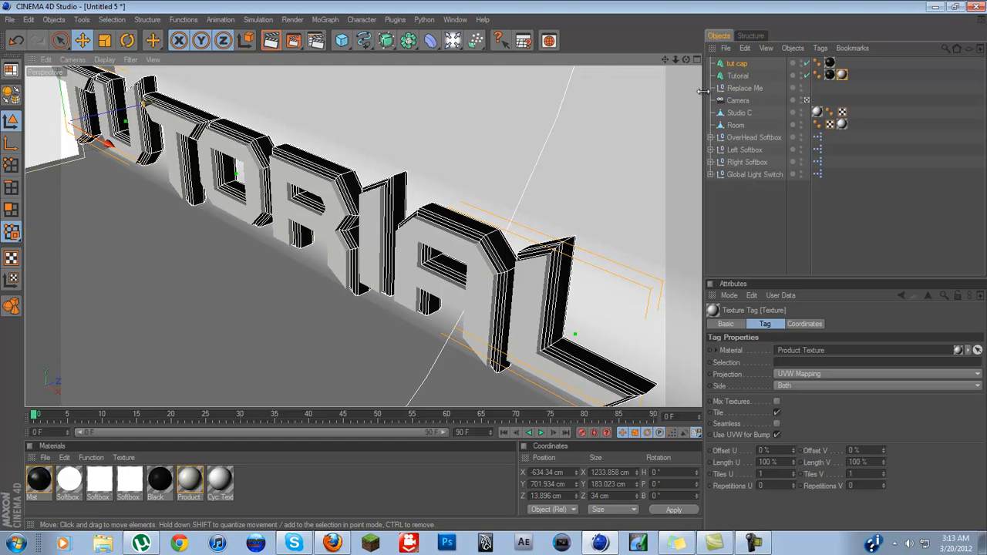
pyautogui.moveTo(495, 270)
pyautogui.keyDown('alt'); pyautogui.mouseDown()
pyautogui.moveTo(473, 271)
pyautogui.moveTo(494, 265)
pyautogui.mouseUp(); pyautogui.keyUp('alt')
pyautogui.moveTo(666, 62); pyautogui.dragTo(626, 77)
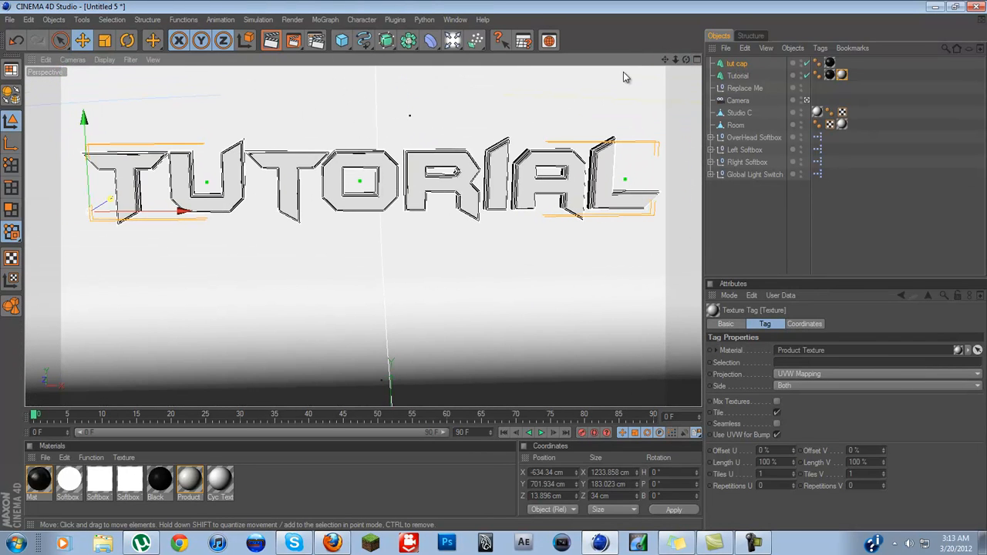
# Create a new material and set its colour to red, RGB 224, 11, 11.
pyautogui.click(46, 458)
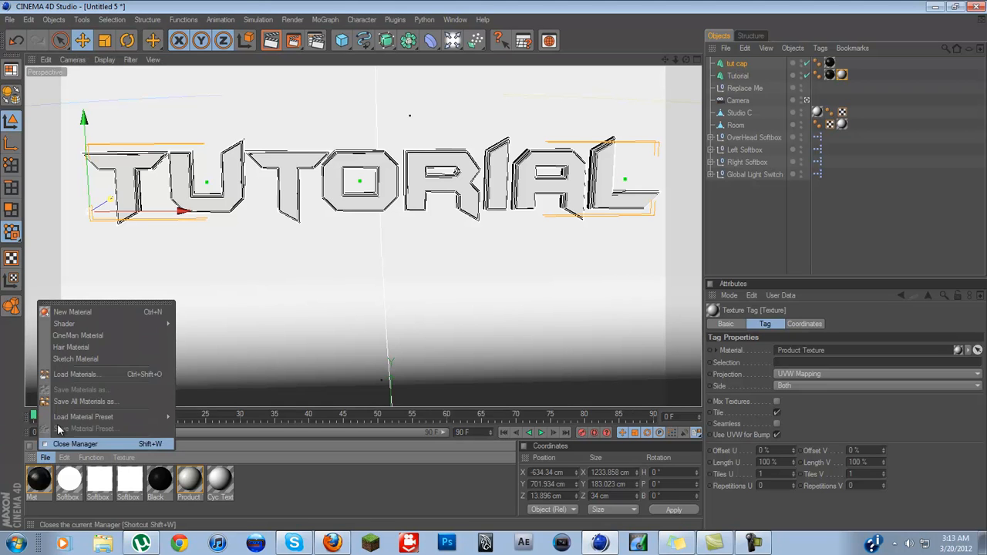
pyautogui.click(67, 305)
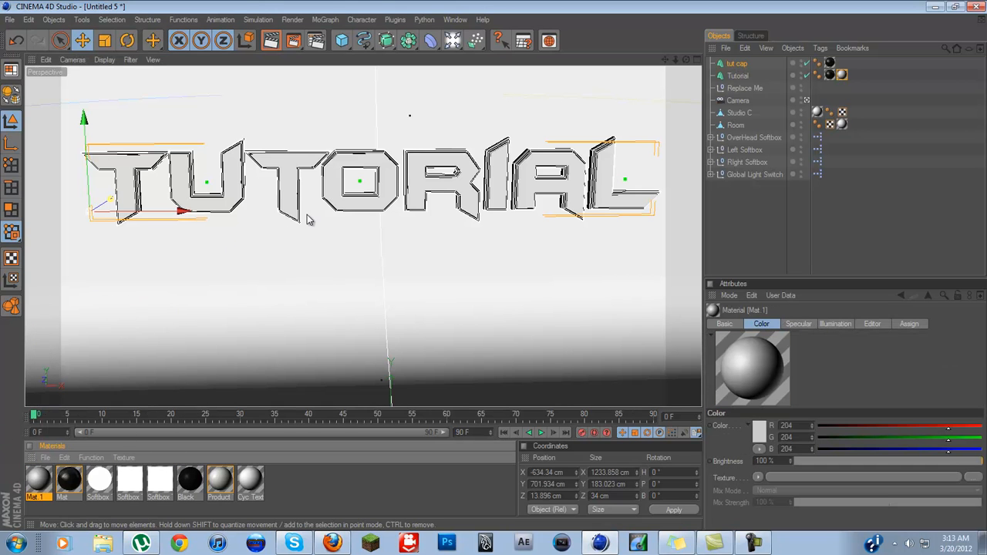
pyautogui.doubleClick(40, 481)
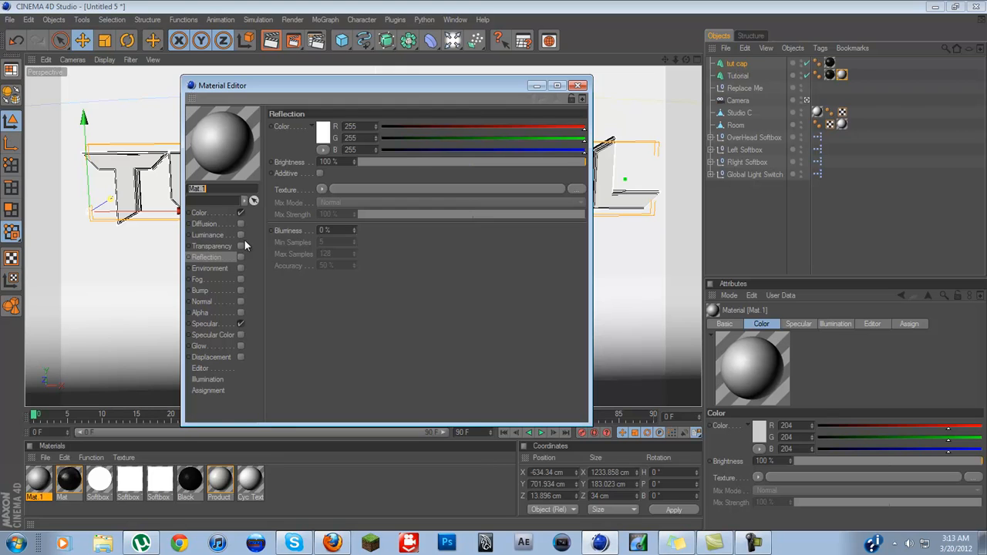
pyautogui.click(231, 214)
pyautogui.click(327, 135)
pyautogui.moveTo(327, 134); pyautogui.dragTo(330, 95)
pyautogui.click(305, 188)
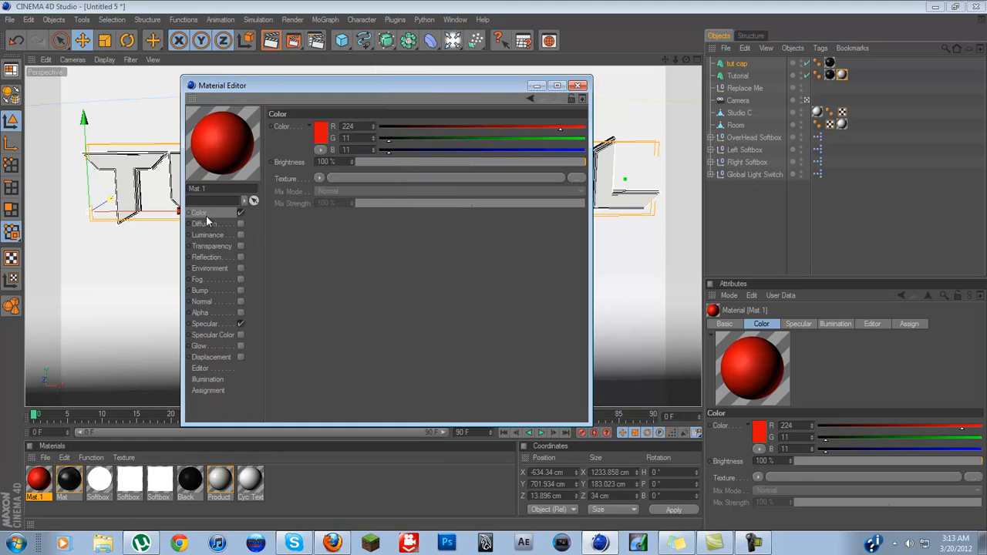
# Enable reflection on the red material at 20% brightness, with a Fresnel texture at 12% mix strength.
pyautogui.click(240, 257)
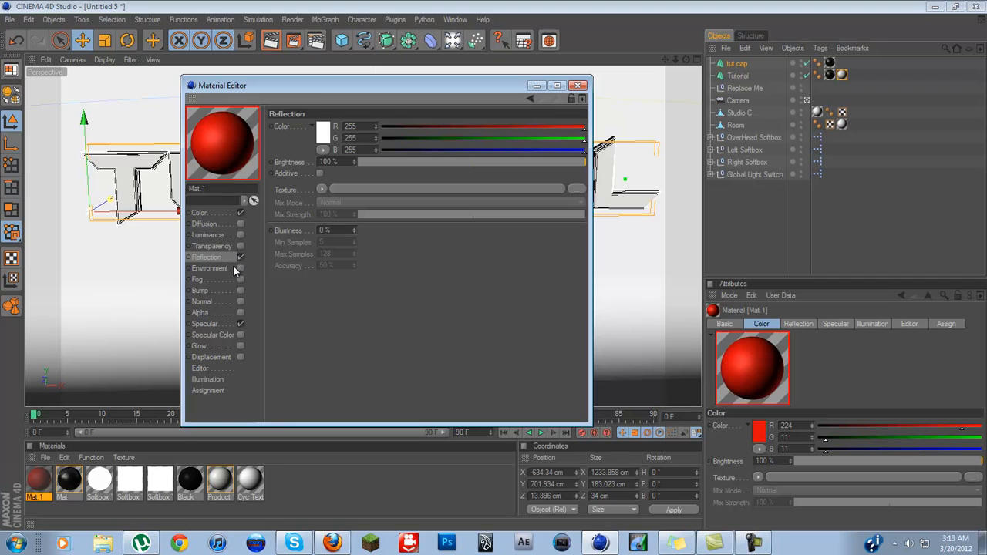
pyautogui.write('20')
pyautogui.press('Return')
pyautogui.click(323, 190)
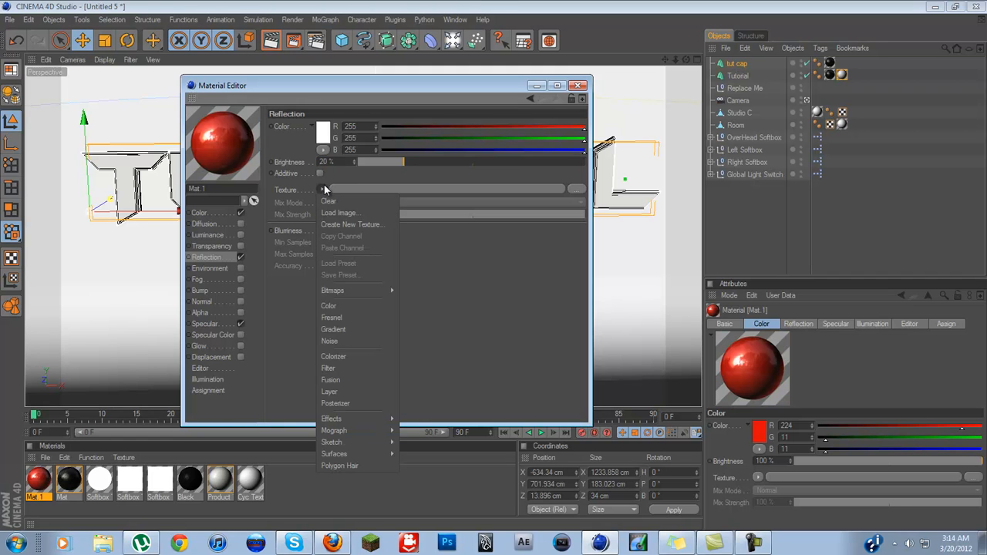
pyautogui.click(330, 316)
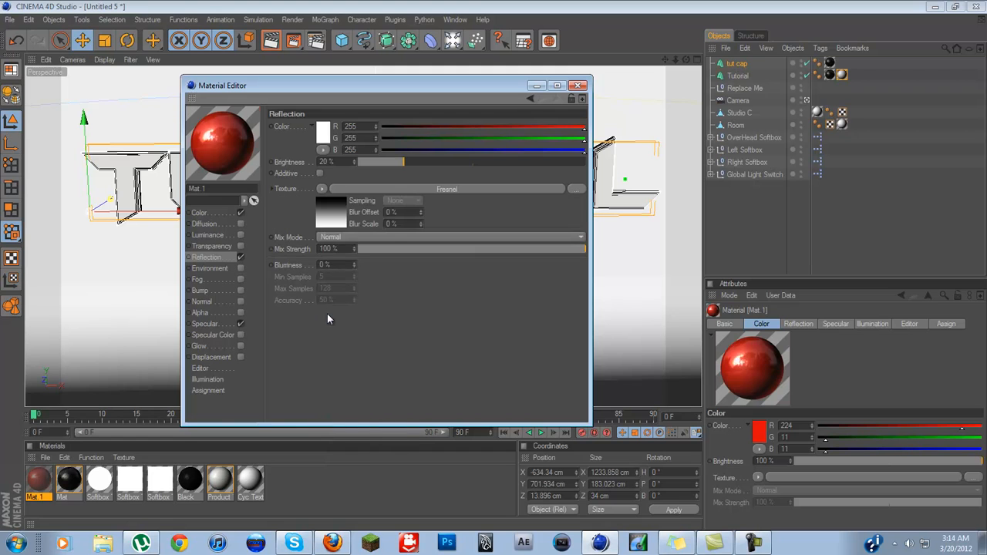
pyautogui.moveTo(380, 250); pyautogui.dragTo(385, 249)
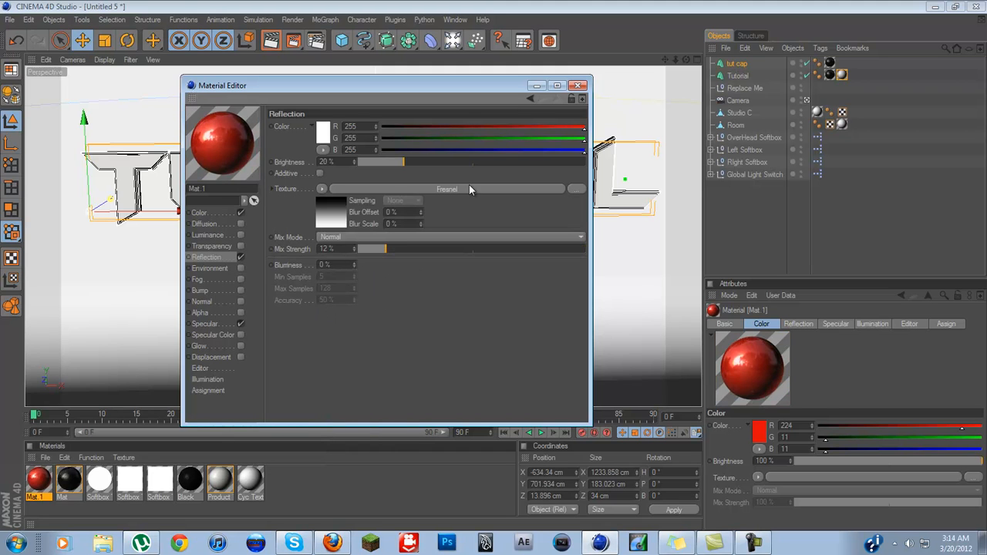
pyautogui.click(578, 85)
# Apply the red Mat.1 material to the Tutorial text.
pyautogui.moveTo(44, 478); pyautogui.dragTo(747, 75)
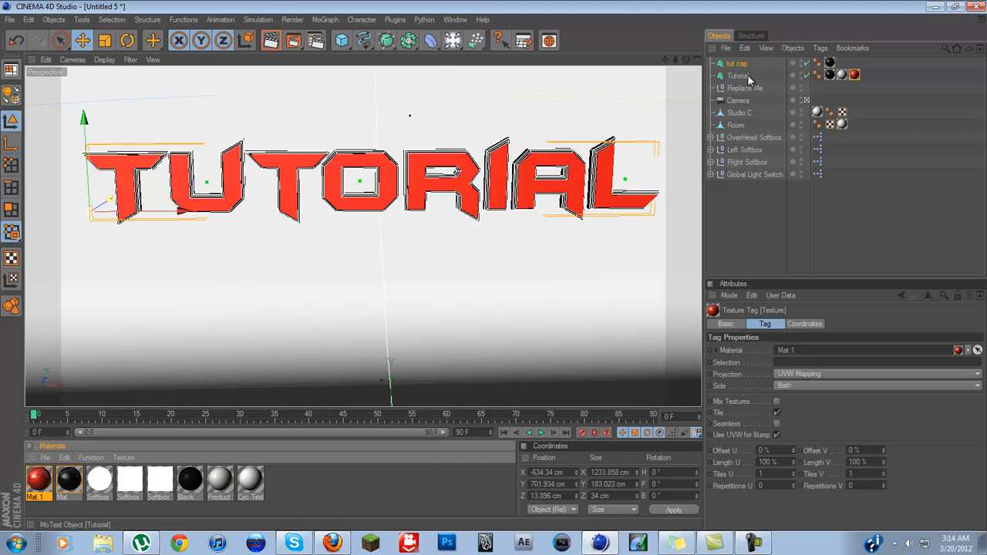
pyautogui.click(432, 264)
pyautogui.moveTo(495, 265); pyautogui.dragTo(493, 266)
pyautogui.moveTo(665, 60); pyautogui.dragTo(494, 267)
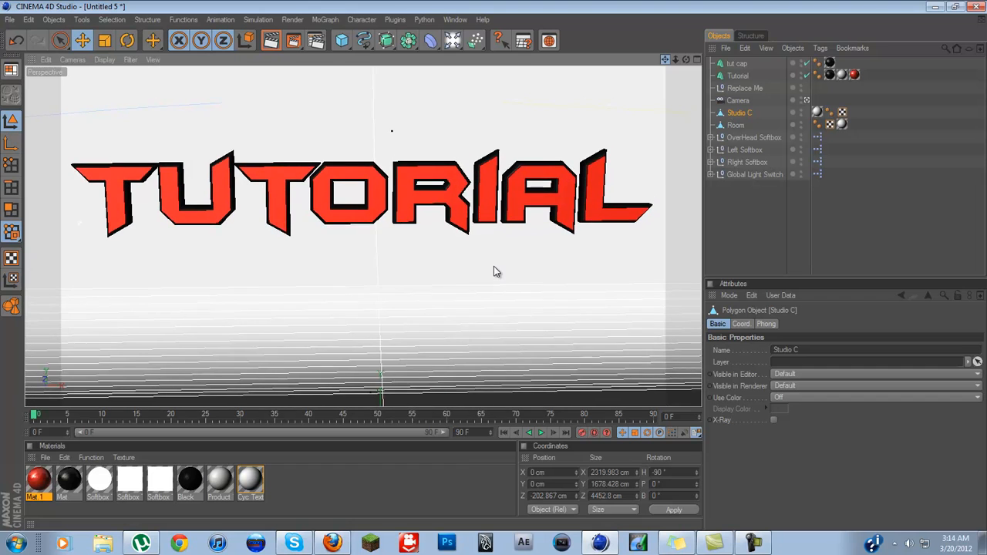
pyautogui.scroll(2, 560, 151)
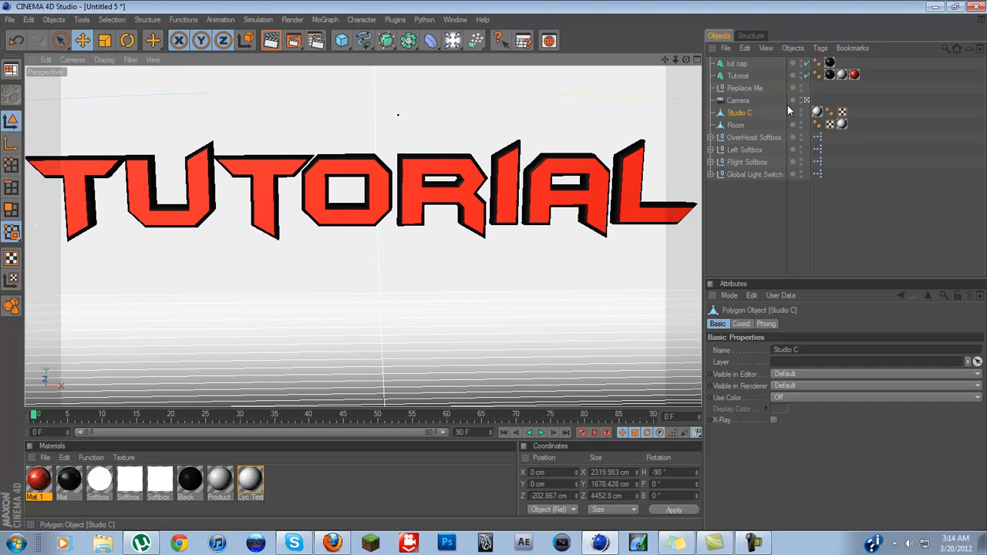
# Select both the tut cap and Tutorial objects and raise them together to about Y 819 cm.
pyautogui.click(707, 75)
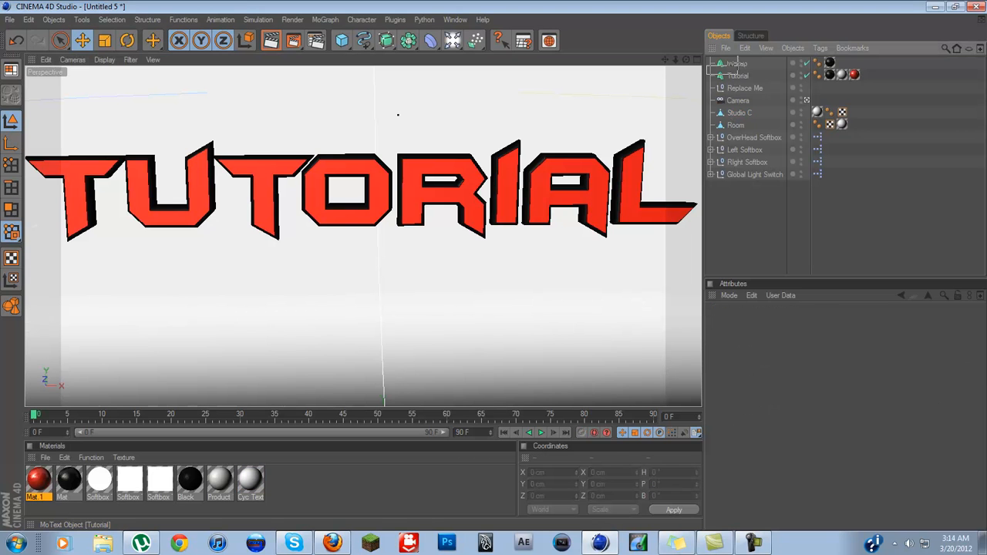
pyautogui.moveTo(733, 62); pyautogui.dragTo(734, 60)
pyautogui.scroll(-2, 90, 231)
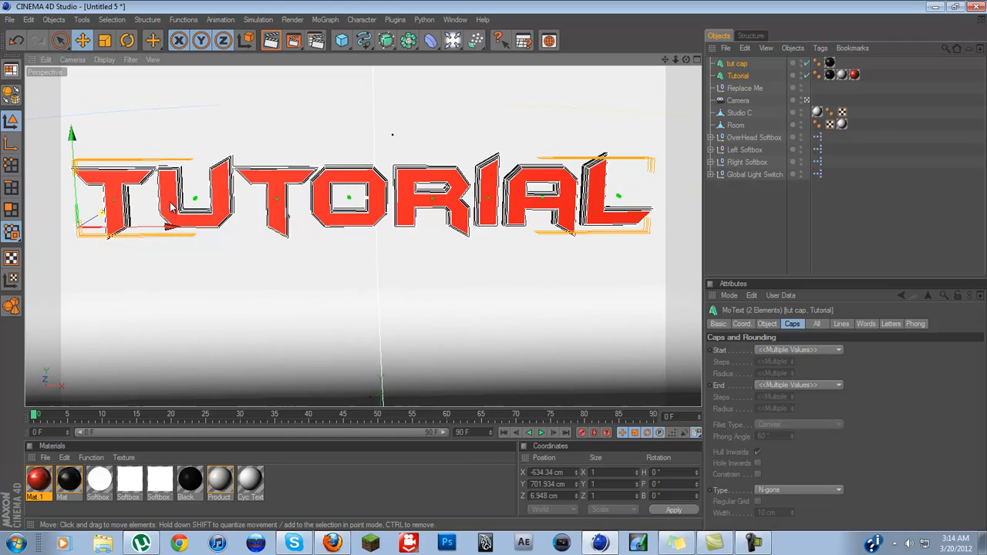
pyautogui.moveTo(74, 154); pyautogui.dragTo(73, 116)
pyautogui.moveTo(494, 269); pyautogui.dragTo(494, 258)
pyautogui.scroll(1, 341, 193)
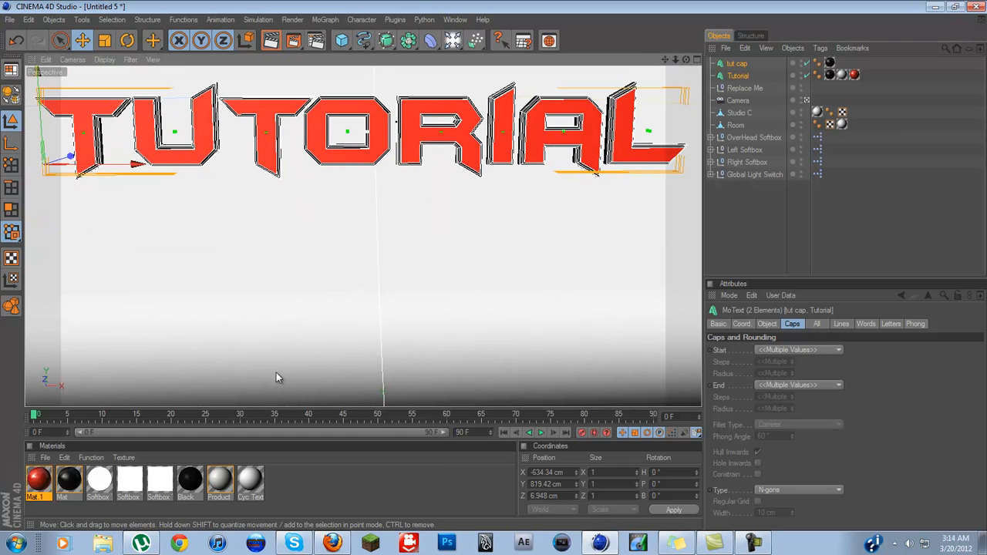
pyautogui.moveTo(665, 59); pyautogui.dragTo(477, 258)
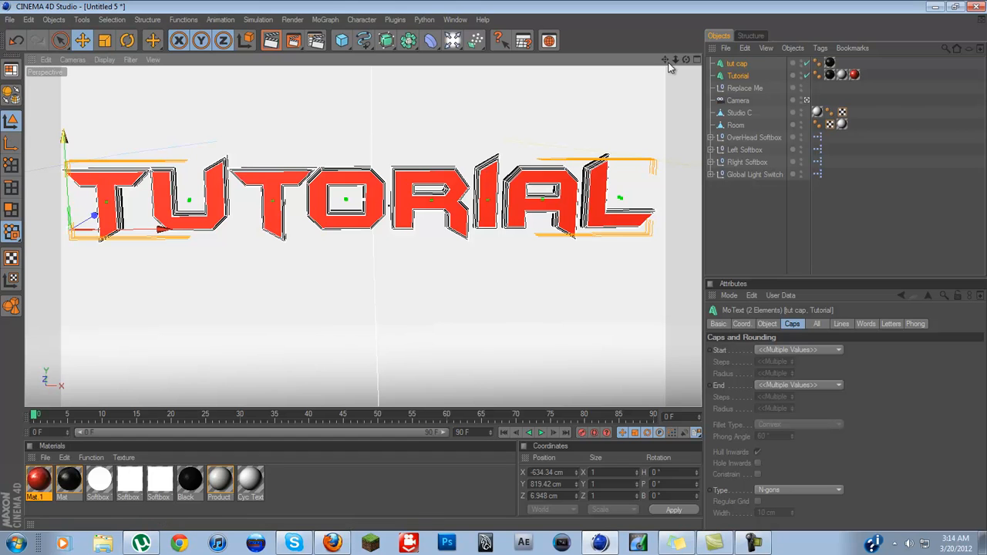
# Render the current perspective view to check the red text with its black outline.
pyautogui.click(297, 20)
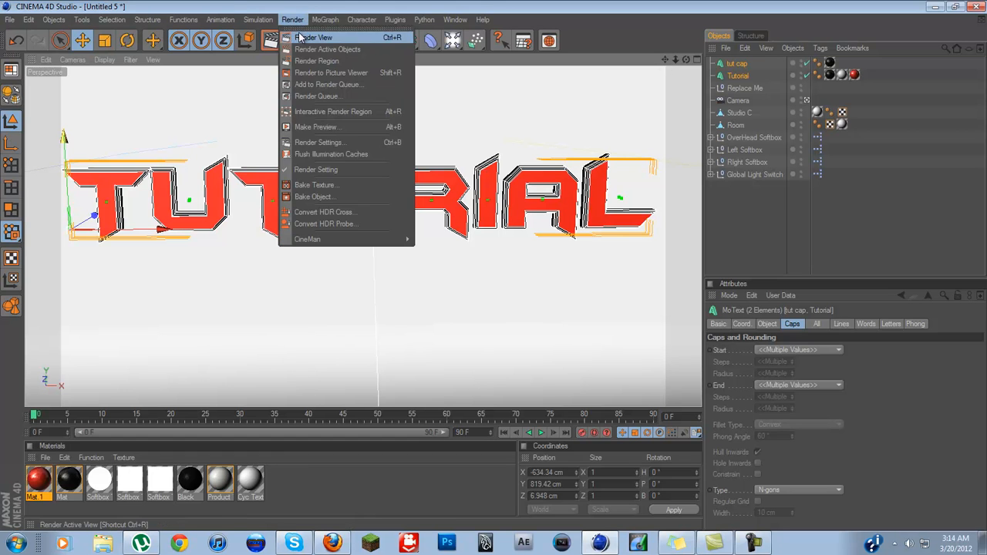
pyautogui.click(297, 33)
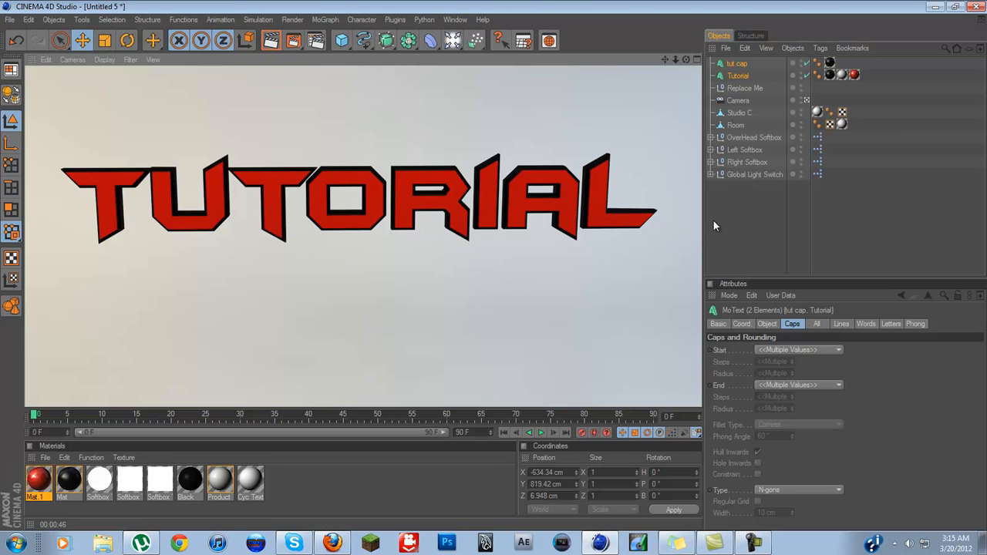
pyautogui.click(751, 221)
# Add a sphere to the scene and raise it to about Y 738 cm.
pyautogui.click(341, 40)
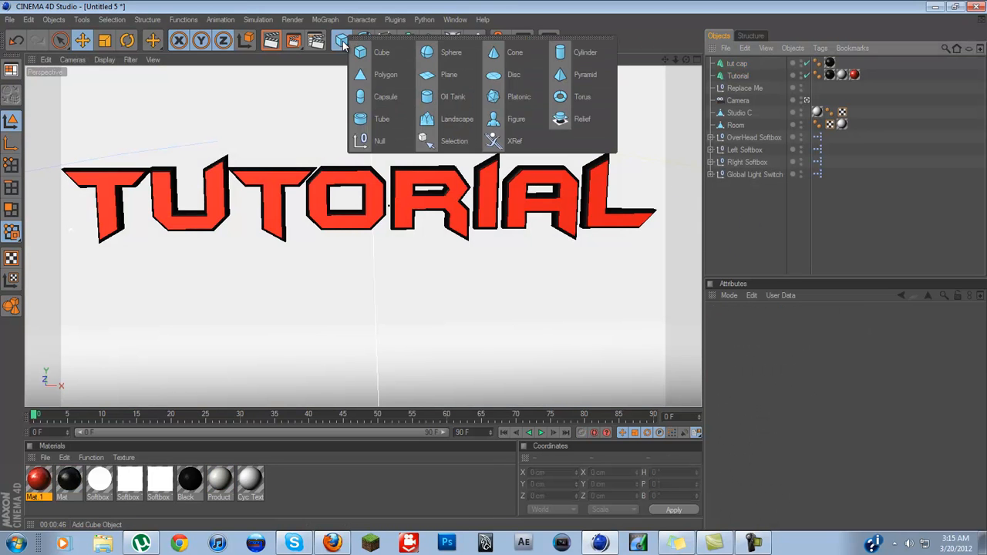
pyautogui.click(432, 53)
pyautogui.scroll(-5, 386, 357)
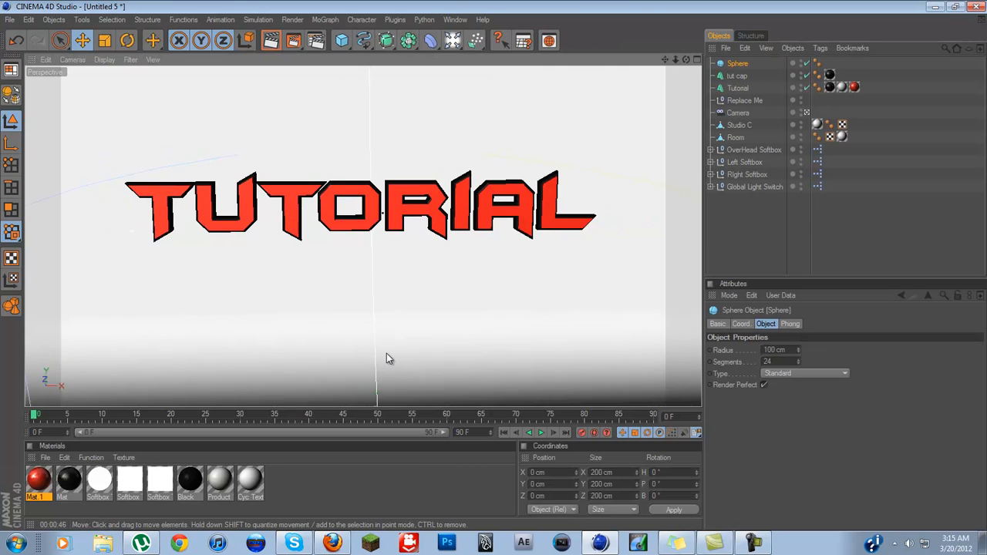
pyautogui.scroll(-1, 387, 365)
pyautogui.moveTo(371, 339); pyautogui.dragTo(417, 164)
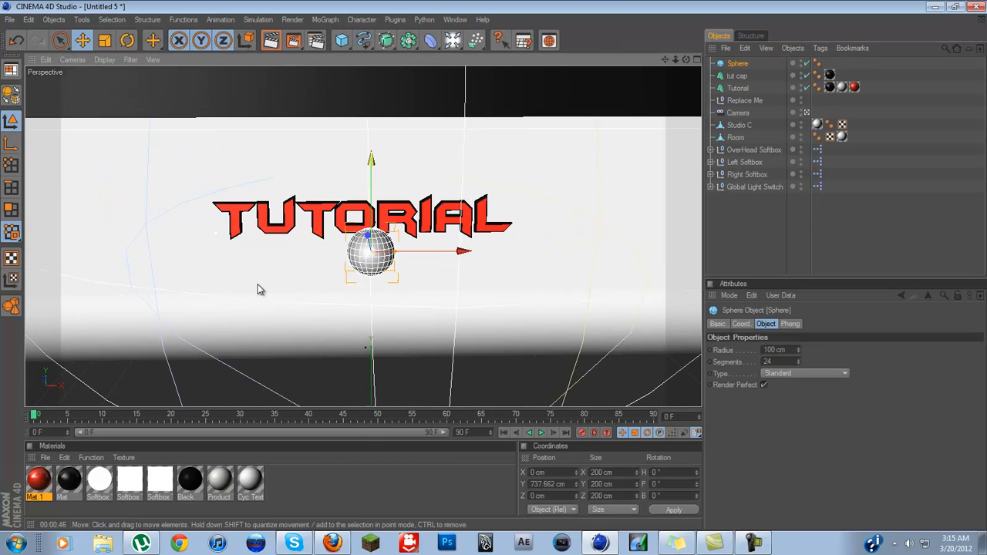
# Scale the sphere down to about 47.4 cm and move it above the L, at about X 465, Y 1032, Z 26 cm.
pyautogui.press('t')
pyautogui.moveTo(466, 256); pyautogui.dragTo(494, 267)
pyautogui.scroll(5, 540, 319)
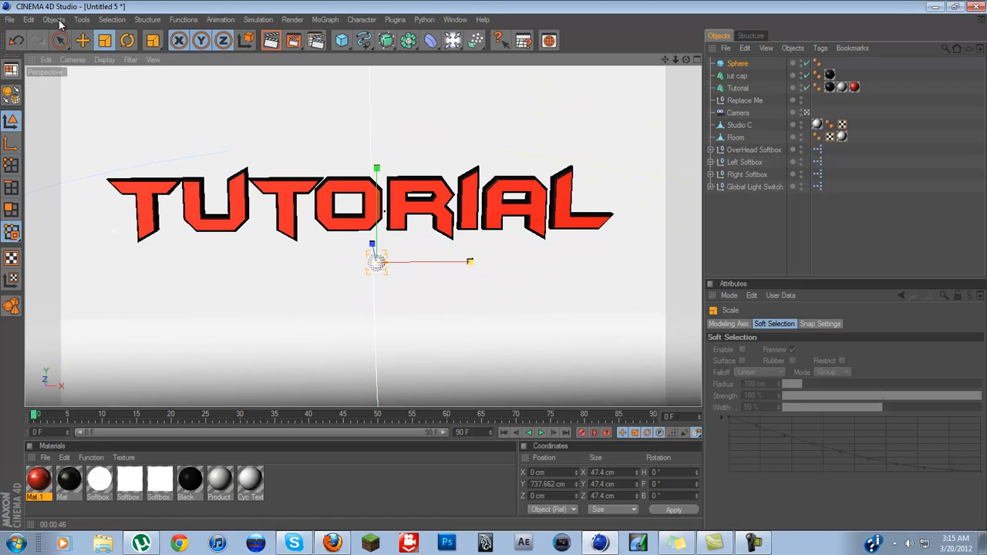
pyautogui.click(83, 40)
pyautogui.moveTo(375, 262); pyautogui.dragTo(495, 266)
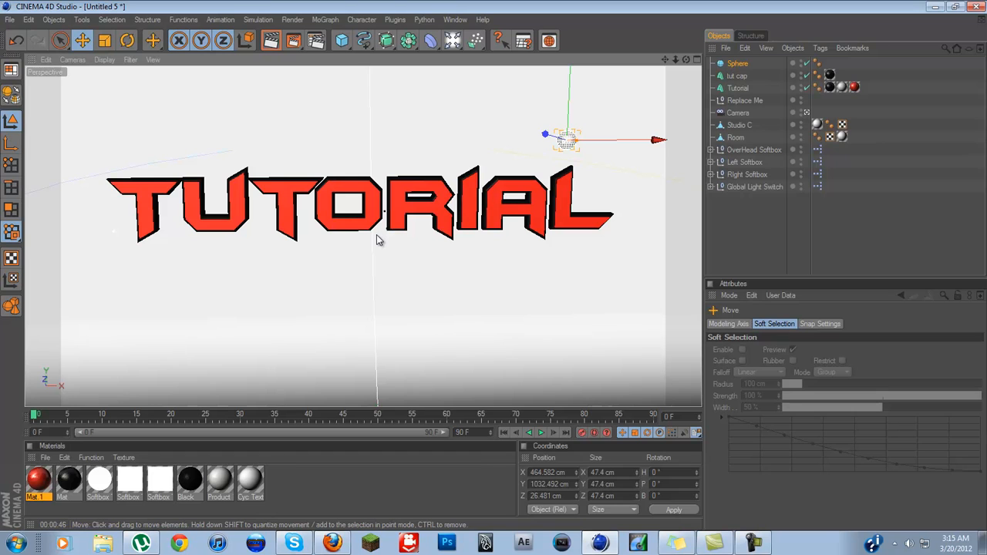
# Paste two copies of the sphere, placing one at about X 515, Y 999, Z 18 cm and the other diagonally below it.
pyautogui.hotkey('ctrl', 'v')
pyautogui.moveTo(566, 141); pyautogui.dragTo(588, 154)
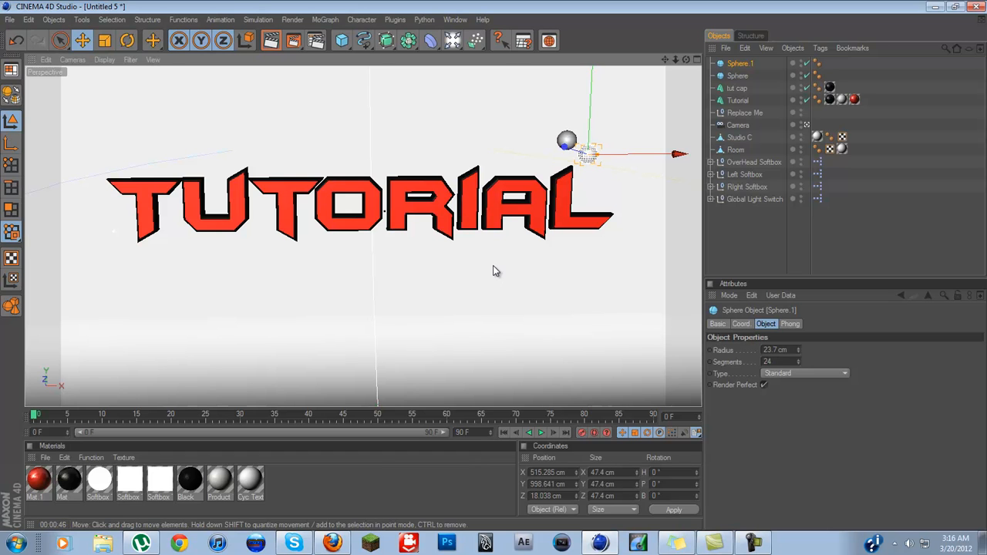
pyautogui.hotkey('ctrl', 'v')
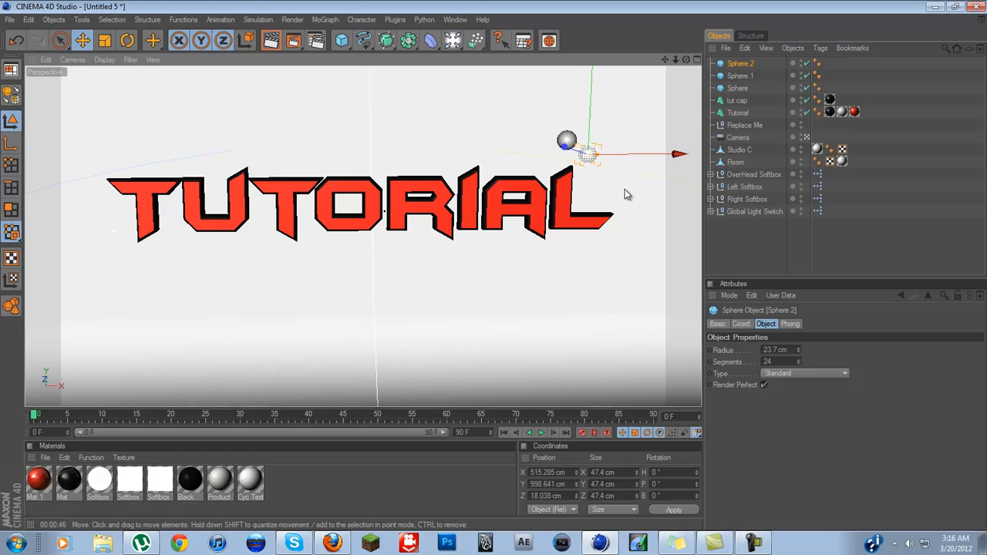
pyautogui.moveTo(588, 155); pyautogui.dragTo(608, 171)
pyautogui.click(735, 259)
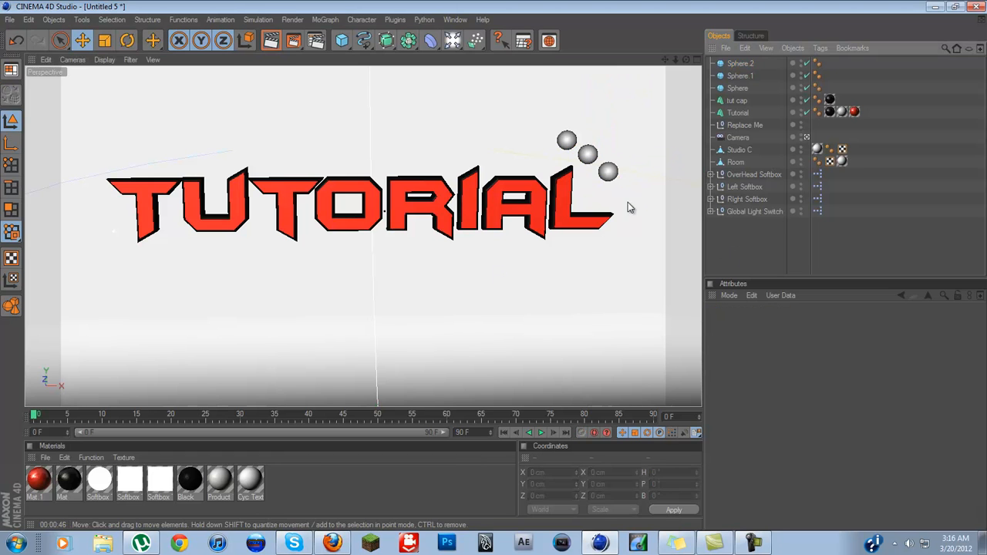
# Apply the red Mat 1 material to Sphere.2 and the black Mat material to Sphere.1.
pyautogui.moveTo(39, 480); pyautogui.dragTo(740, 63)
pyautogui.moveTo(68, 479); pyautogui.dragTo(739, 76)
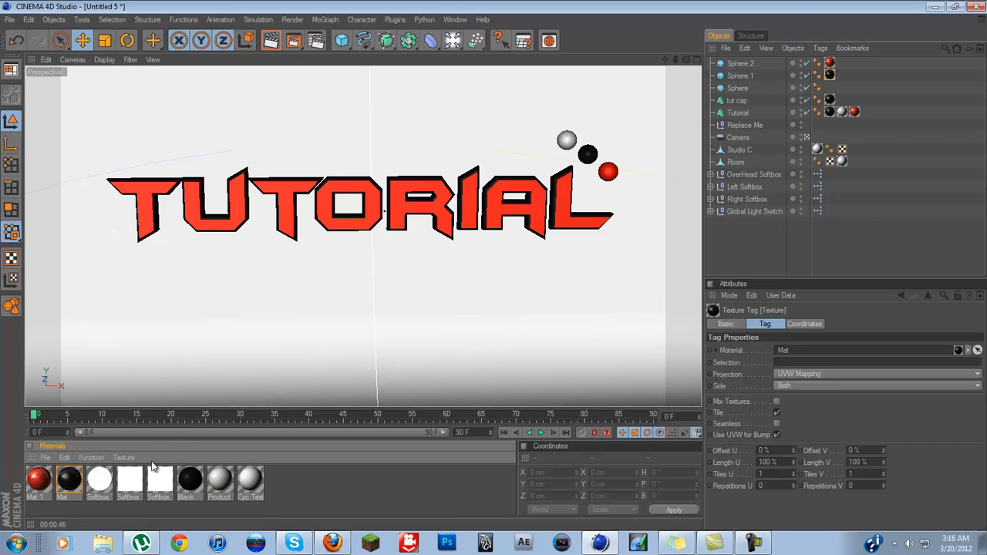
pyautogui.click(759, 251)
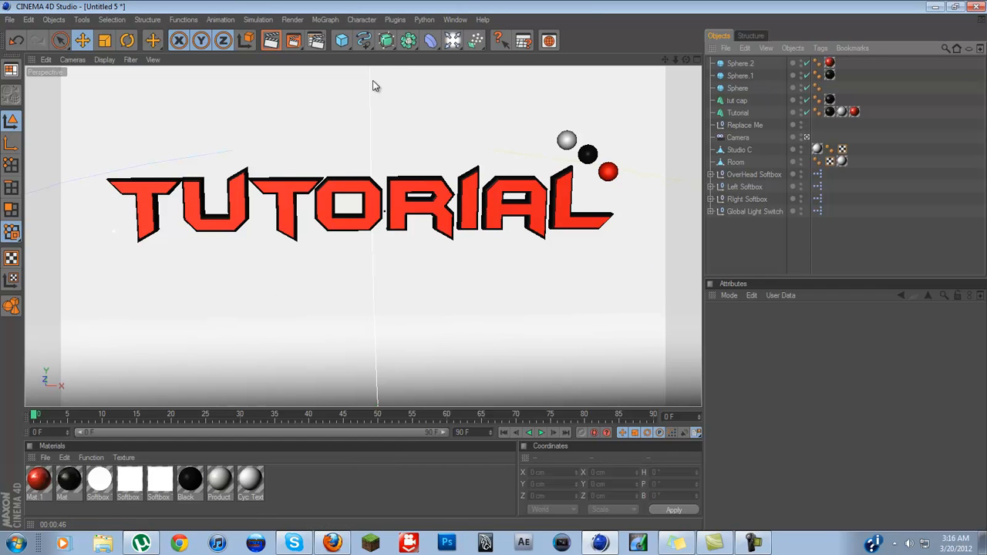
# Add a MoText object and move it below the Tutorial text, at about X 219, Y 565, Z 102 cm.
pyautogui.click(291, 20)
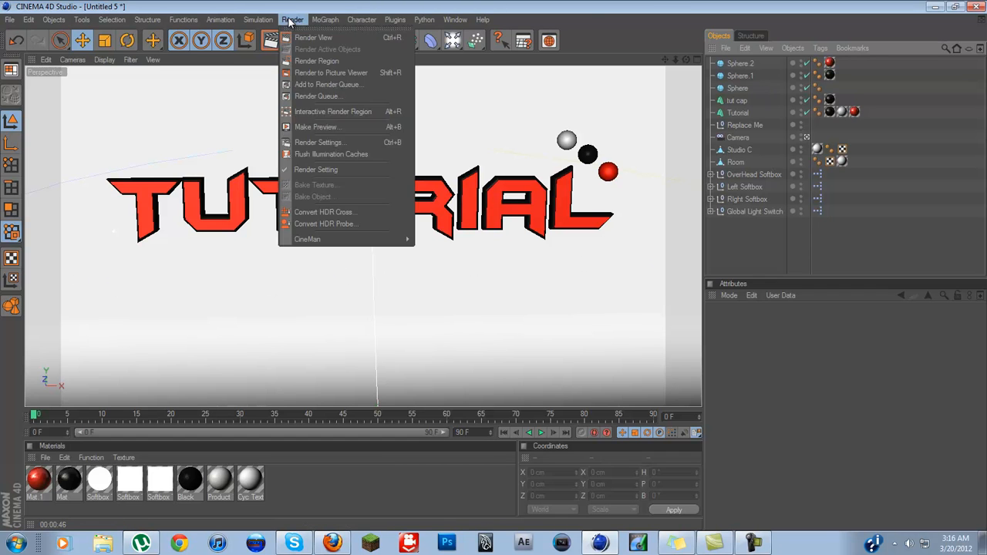
pyautogui.moveTo(325, 20)
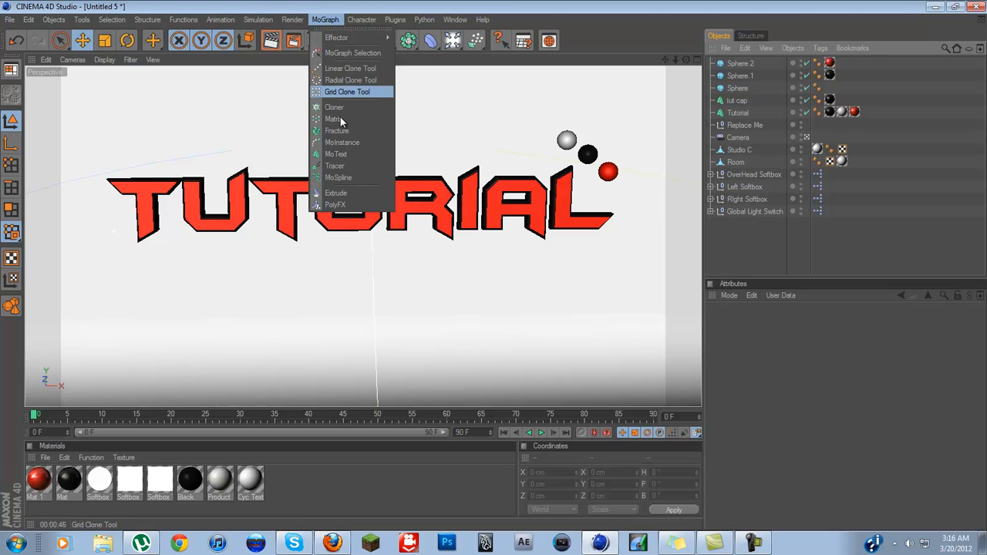
pyautogui.click(339, 158)
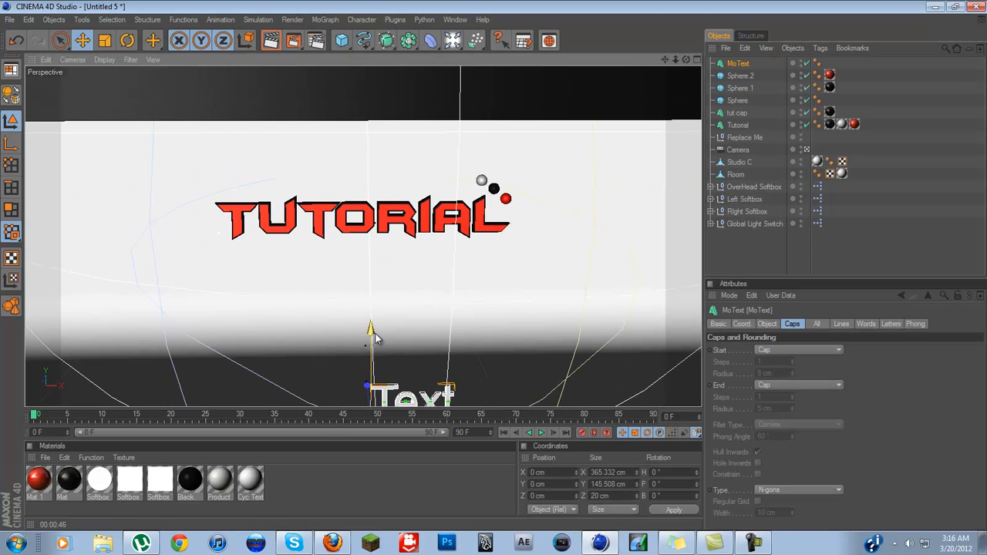
pyautogui.moveTo(500, 267); pyautogui.dragTo(591, 132)
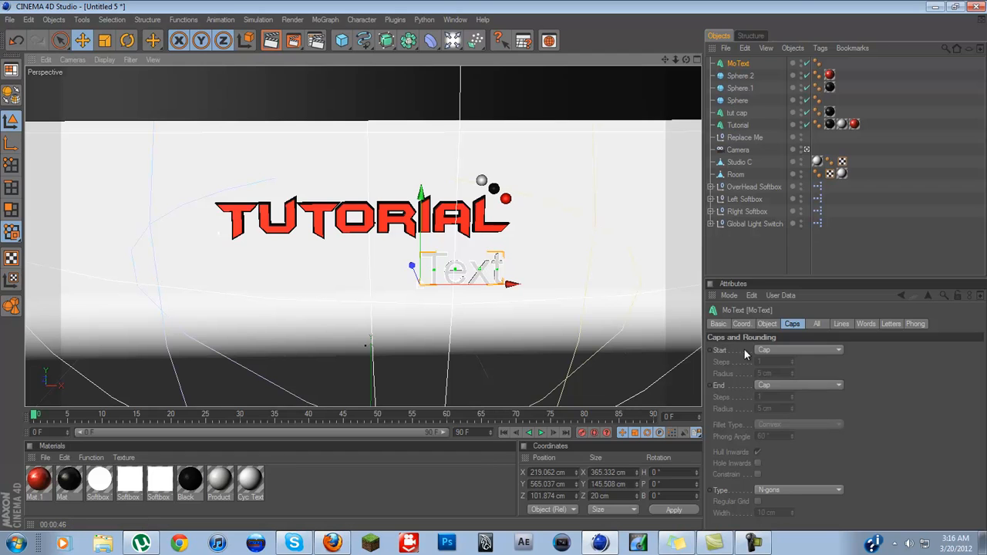
# Set the new MoText's height to 100 cm and its text to "youtube.com/xVerdicTz".
pyautogui.click(767, 324)
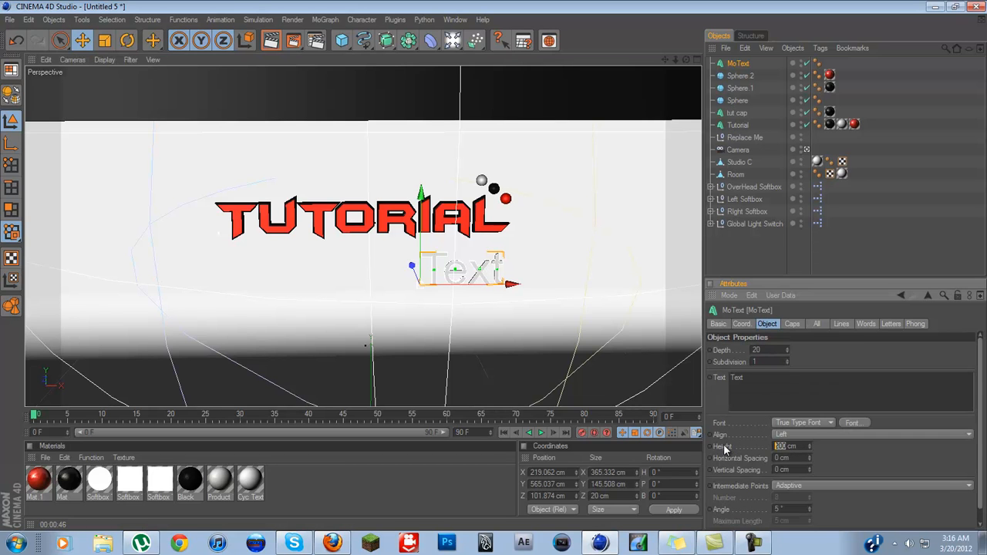
pyautogui.press('Return')
pyautogui.scroll(3, 540, 313)
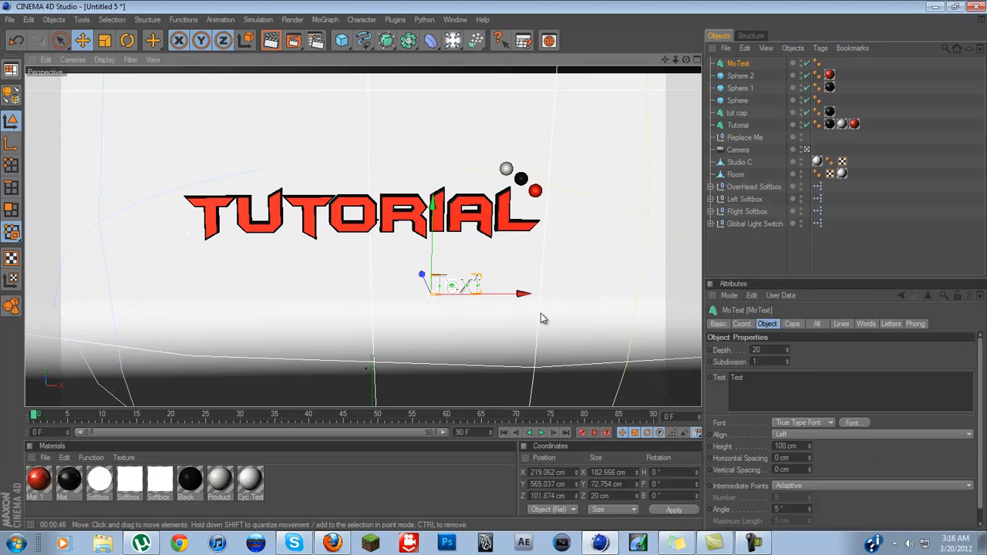
pyautogui.doubleClick(729, 377)
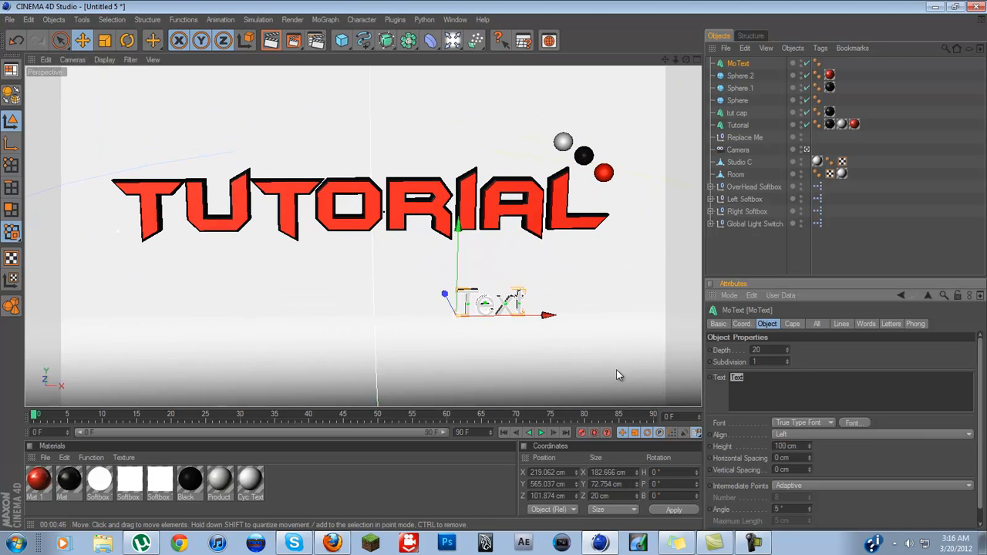
pyautogui.write('youtube.com/')
pyautogui.write('xVerdicTz')
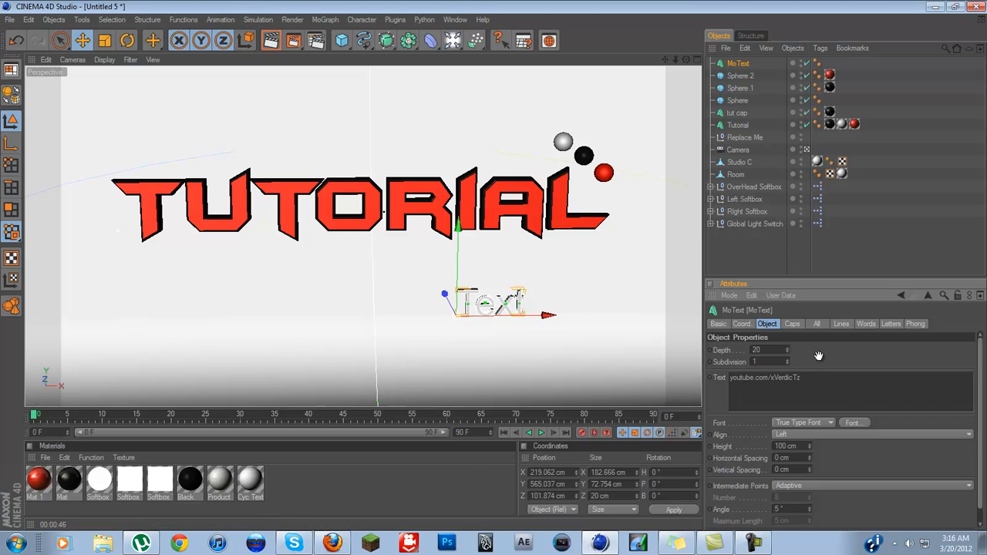
# Move the channel address text directly under the Tutorial text, to about X -552, Y 700 cm.
pyautogui.moveTo(458, 267); pyautogui.dragTo(268, 267)
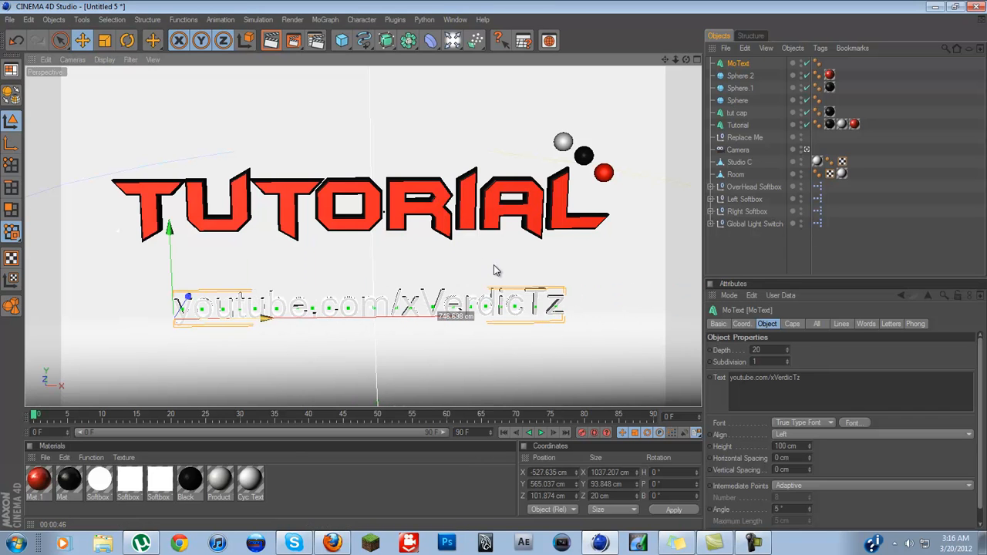
pyautogui.moveTo(169, 228); pyautogui.dragTo(170, 177)
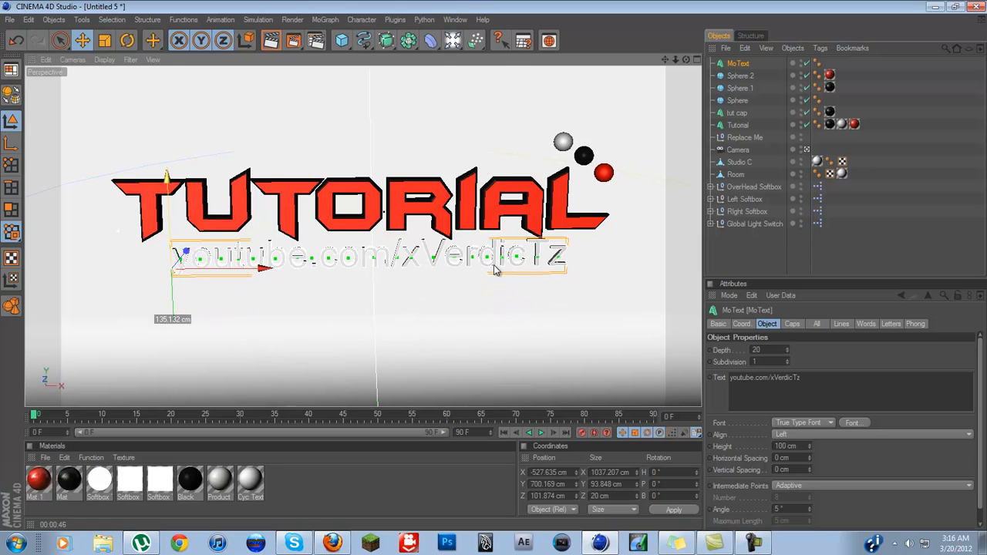
pyautogui.moveTo(263, 267); pyautogui.dragTo(265, 268)
pyautogui.moveTo(495, 269); pyautogui.dragTo(484, 269)
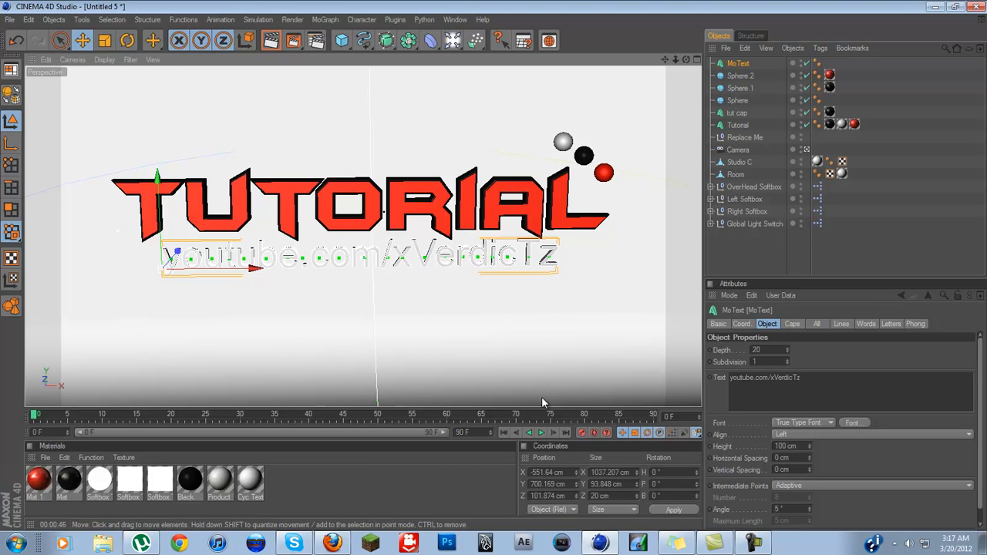
# Check the render output size, and look up the monitor's screen resolution in the Windows display settings.
pyautogui.click(313, 37)
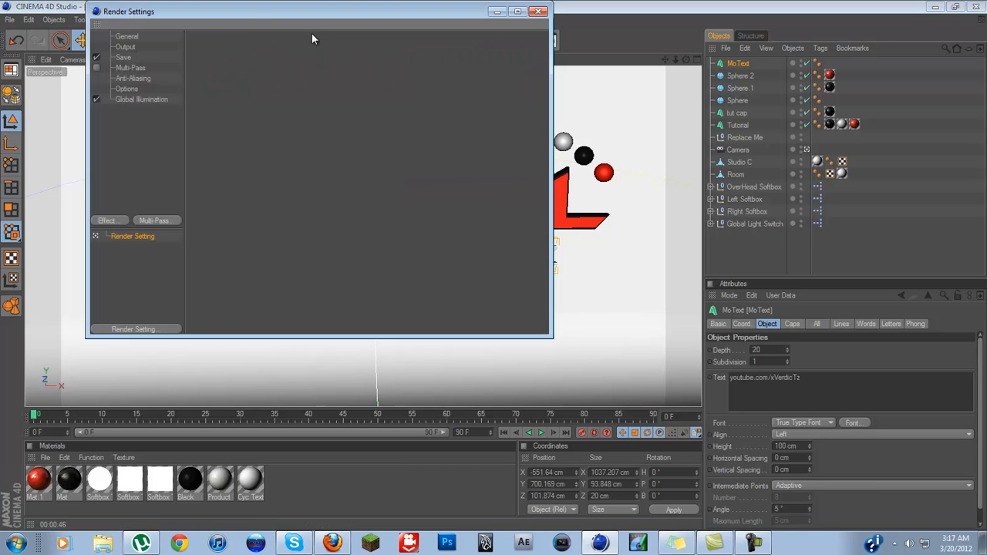
pyautogui.click(125, 47)
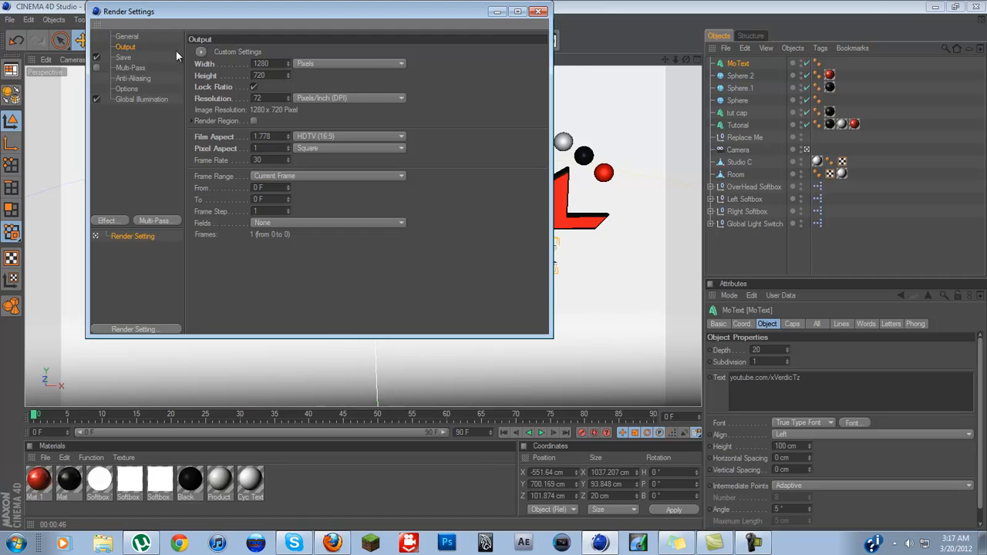
pyautogui.click(934, 10)
pyautogui.rightClick(410, 251)
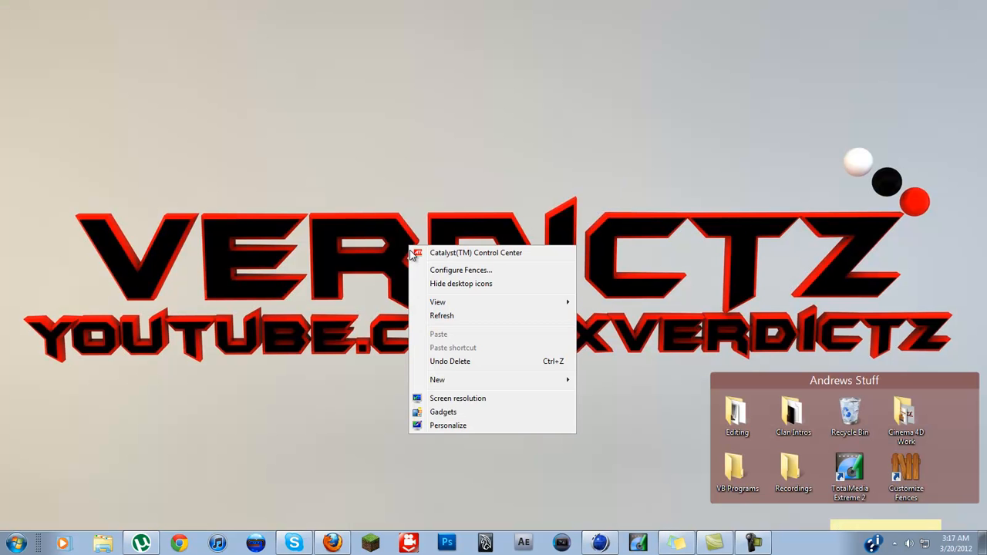
pyautogui.click(423, 396)
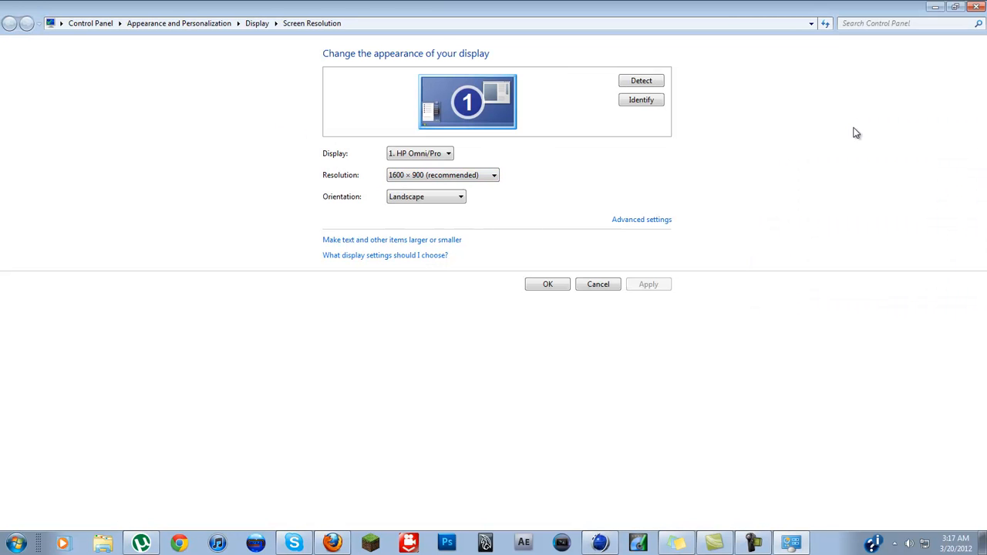
pyautogui.click(977, 6)
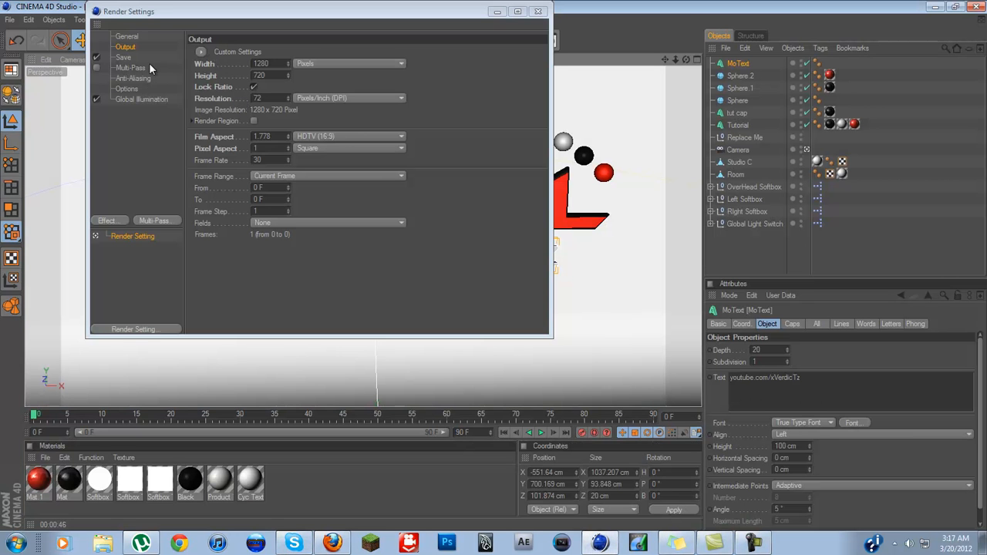
# Set the render's save format to PNG, and open the save file selection without choosing a location.
pyautogui.click(123, 57)
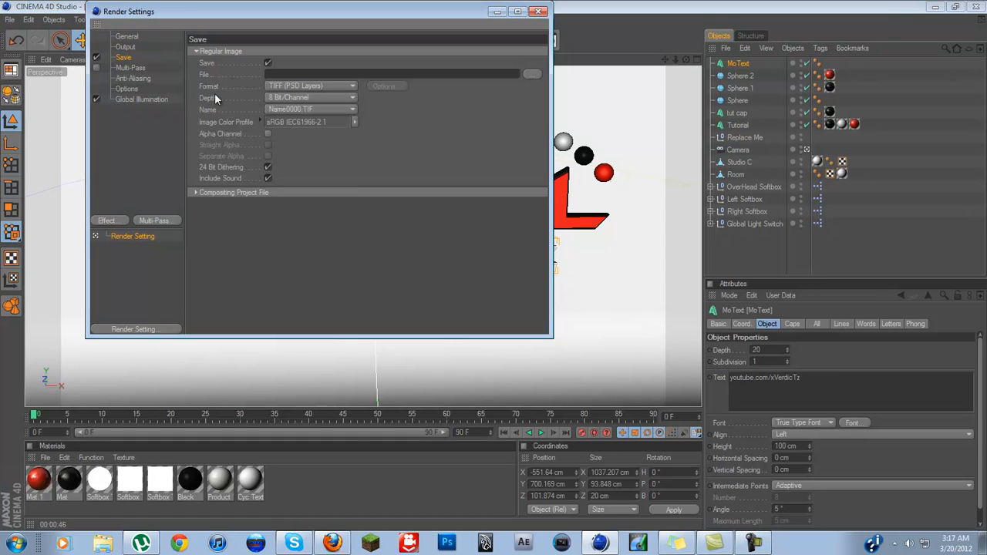
pyautogui.click(302, 85)
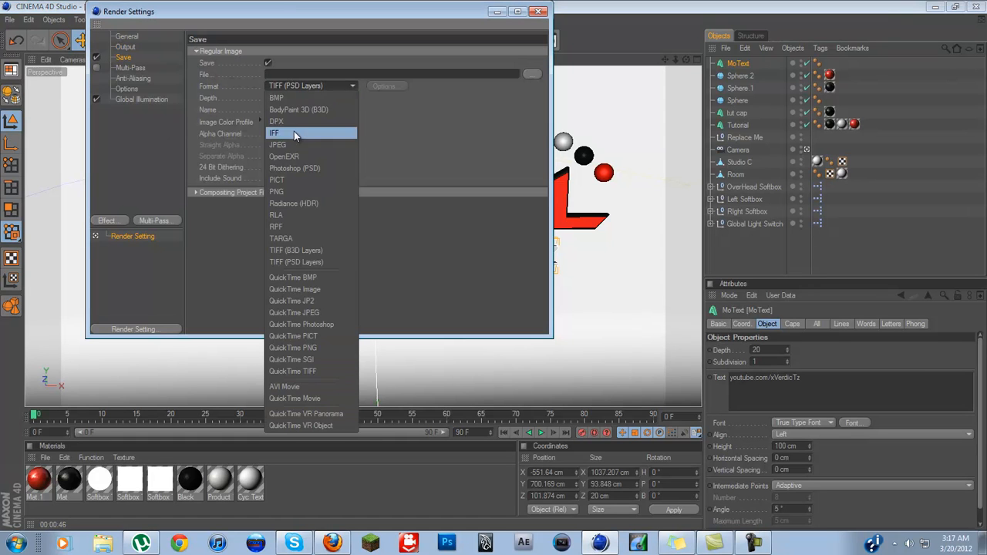
pyautogui.click(299, 200)
pyautogui.click(530, 75)
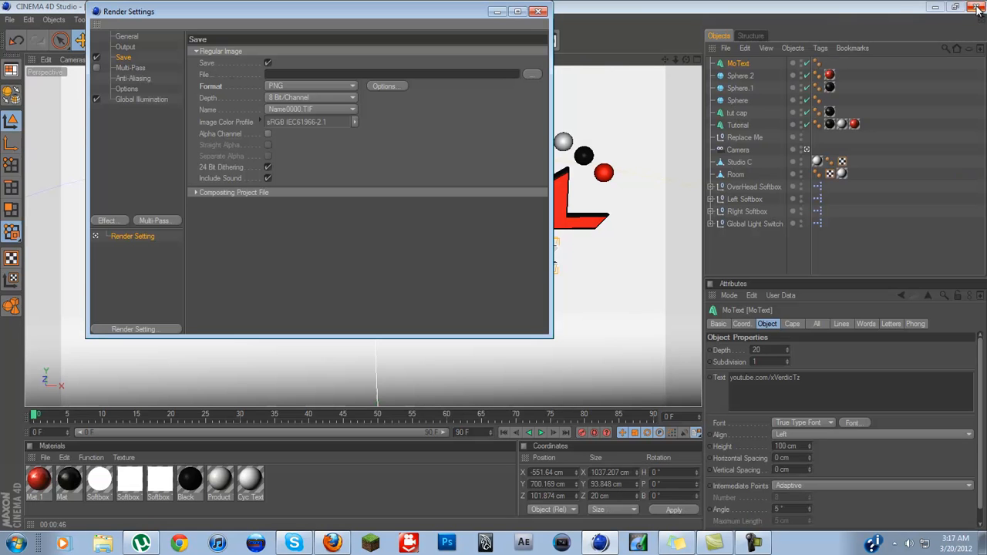
pyautogui.click(970, 11)
# Review the render effects that can be added, such as Ambient Occlusion, and close the render settings.
pyautogui.rightClick(112, 124)
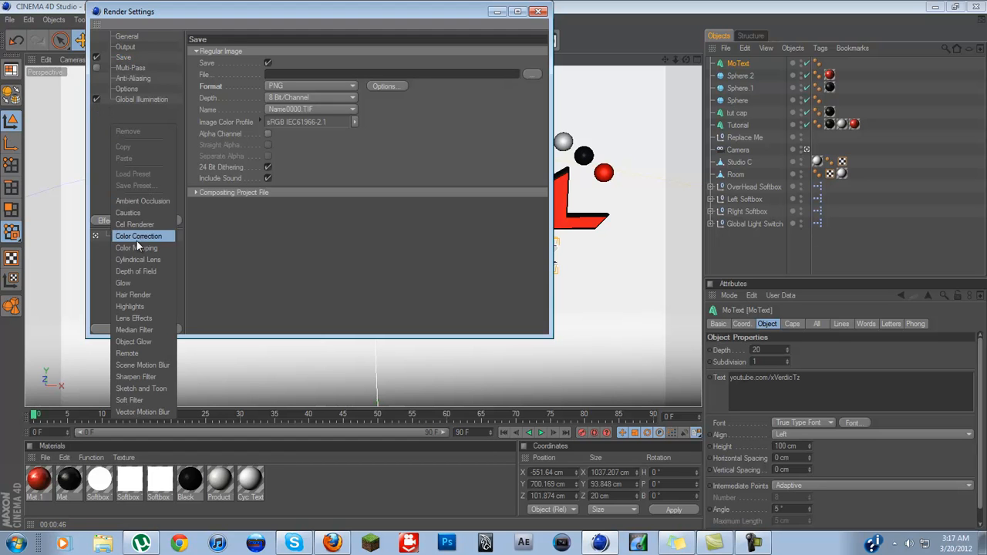
pyautogui.click(93, 264)
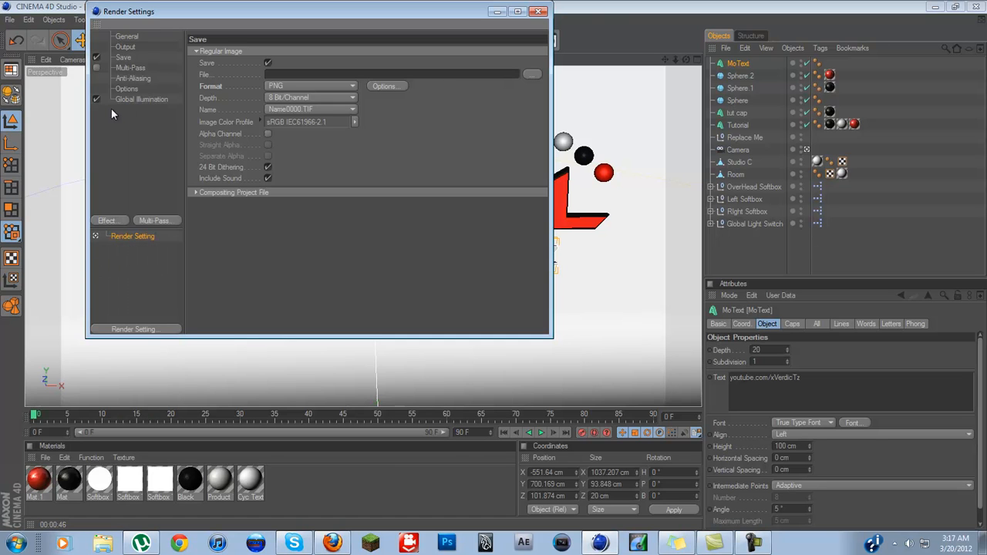
pyautogui.rightClick(121, 128)
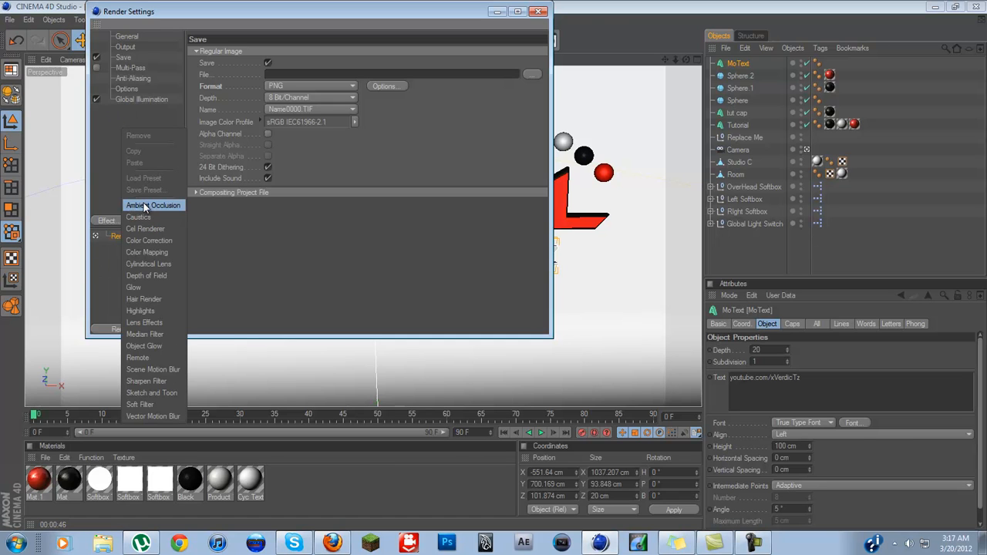
pyautogui.click(120, 116)
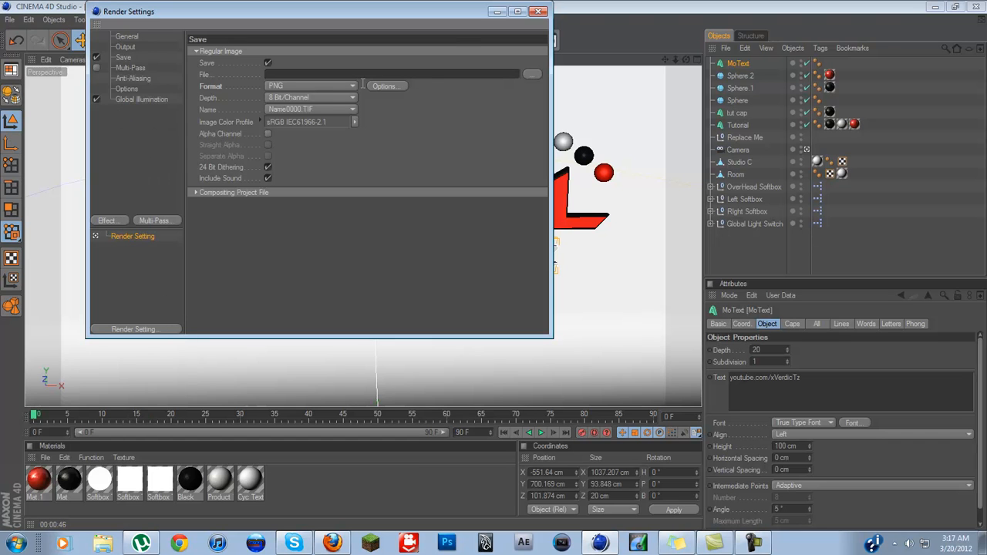
pyautogui.click(538, 11)
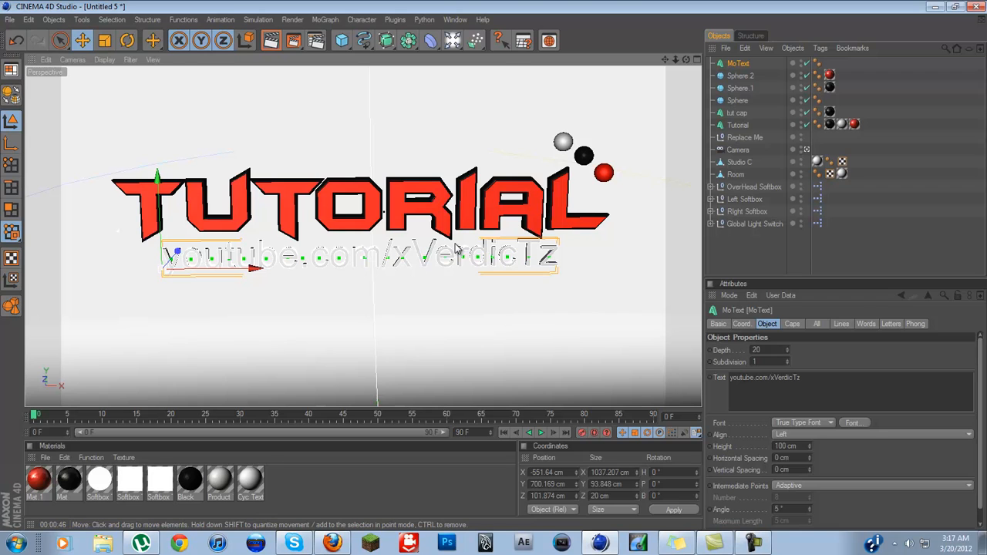